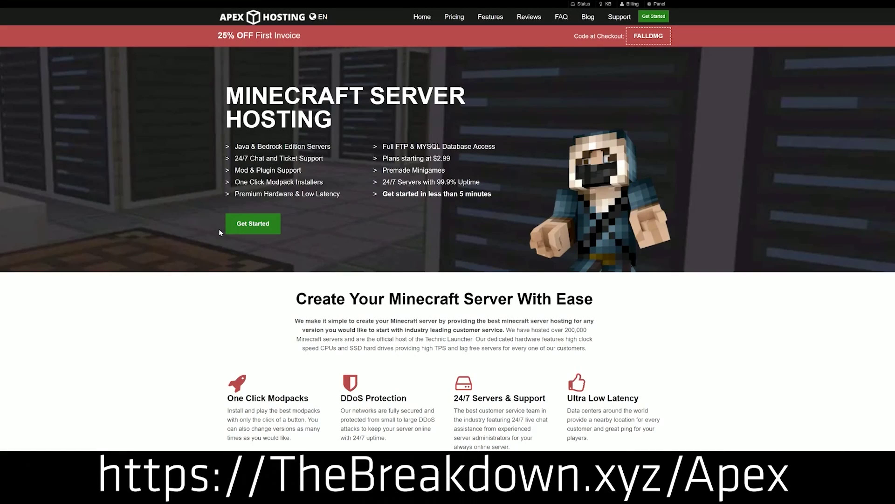
# Review the feature list on the Apex Hosting home page, including support, automated backups and instant setup
pyautogui.scroll(-3, 350, 280)
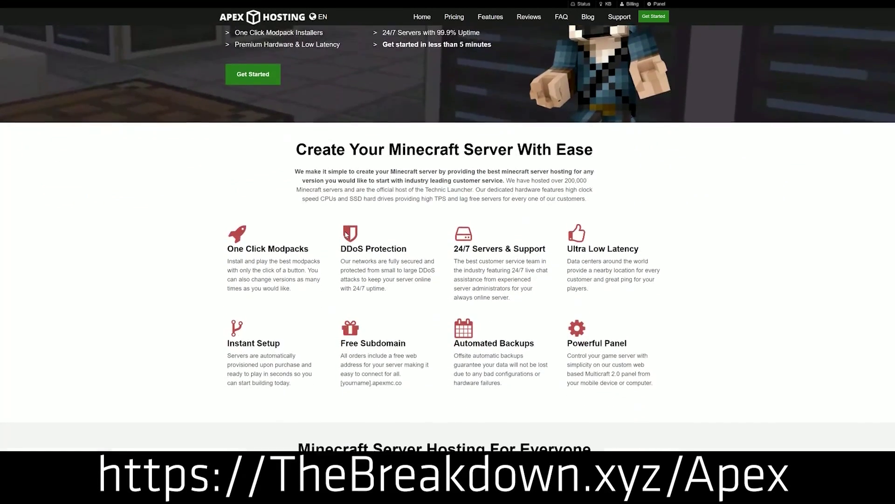
pyautogui.scroll(-1, 346, 235)
pyautogui.moveTo(227, 209); pyautogui.dragTo(548, 212)
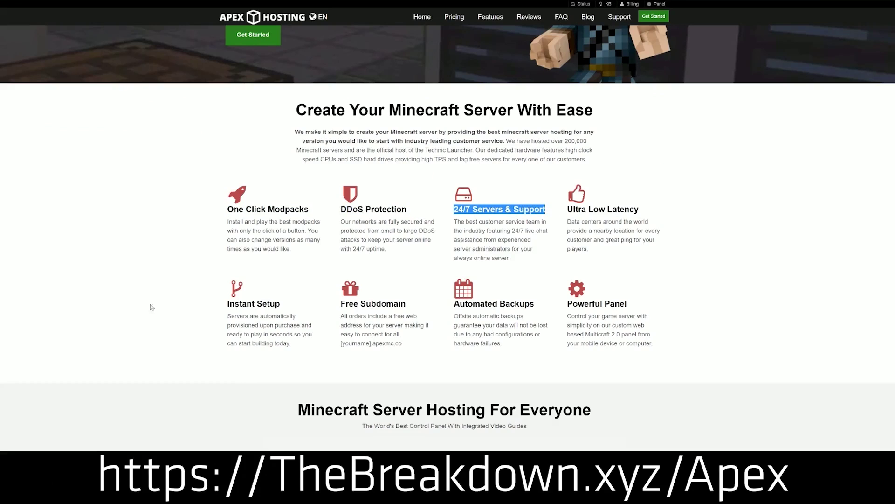
pyautogui.moveTo(454, 302); pyautogui.dragTo(562, 303)
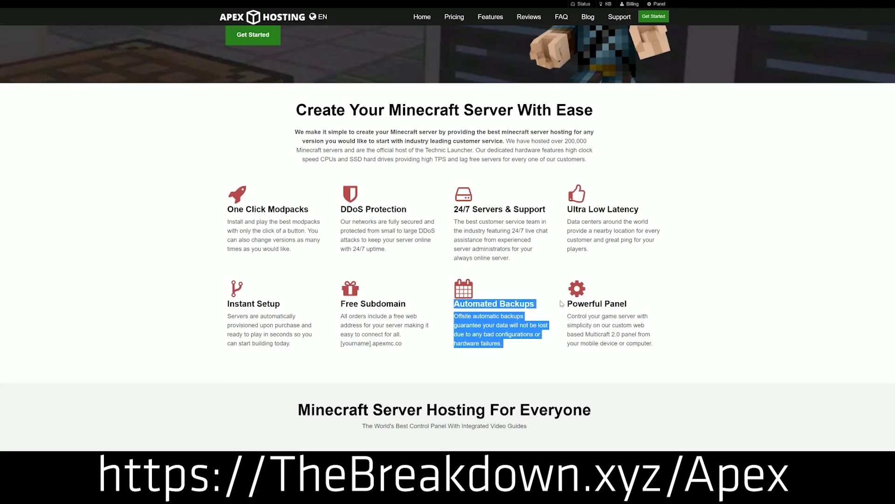
pyautogui.click(451, 306)
pyautogui.moveTo(294, 344); pyautogui.dragTo(228, 304)
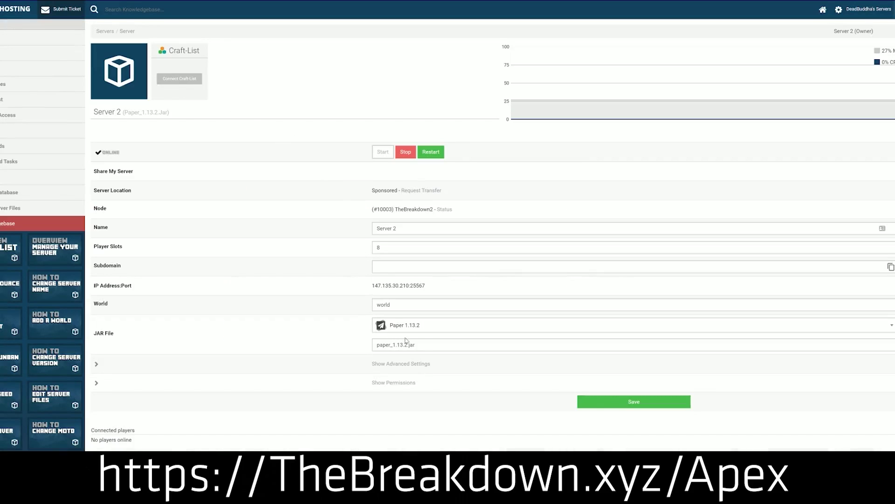
# Switch Server 2's JAR file to Minecraft 1.15, accept the version change and use the existing world
pyautogui.click(422, 331)
pyautogui.scroll(-10, 416, 392)
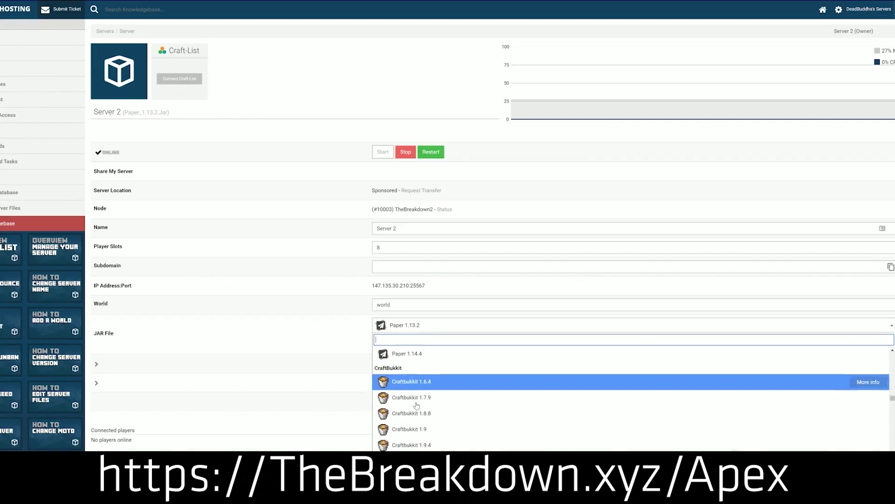
pyautogui.scroll(-5, 417, 392)
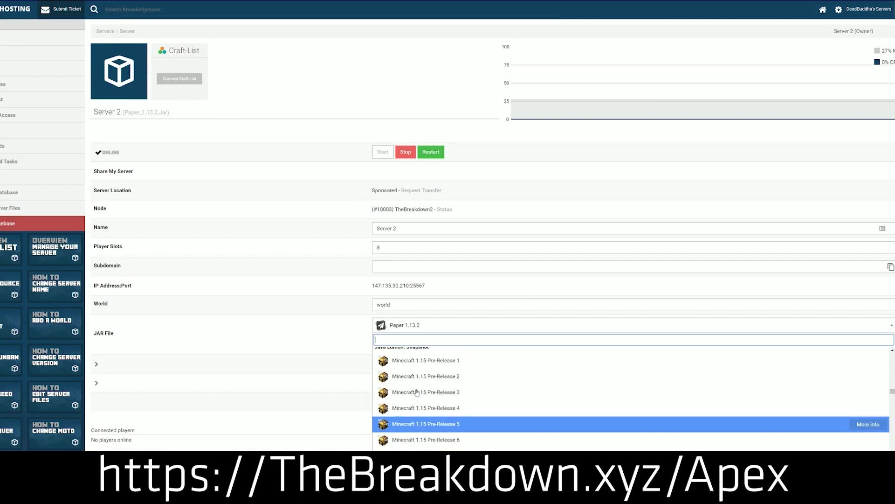
pyautogui.scroll(8, 418, 400)
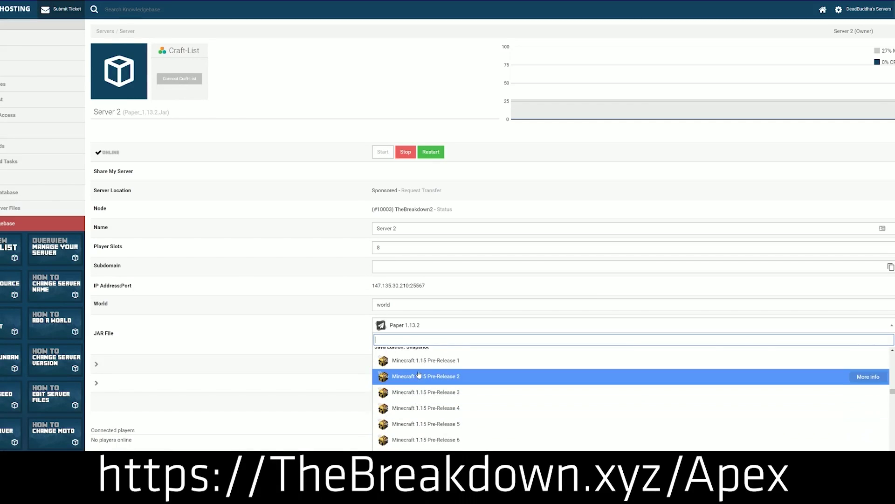
pyautogui.scroll(-3, 416, 405)
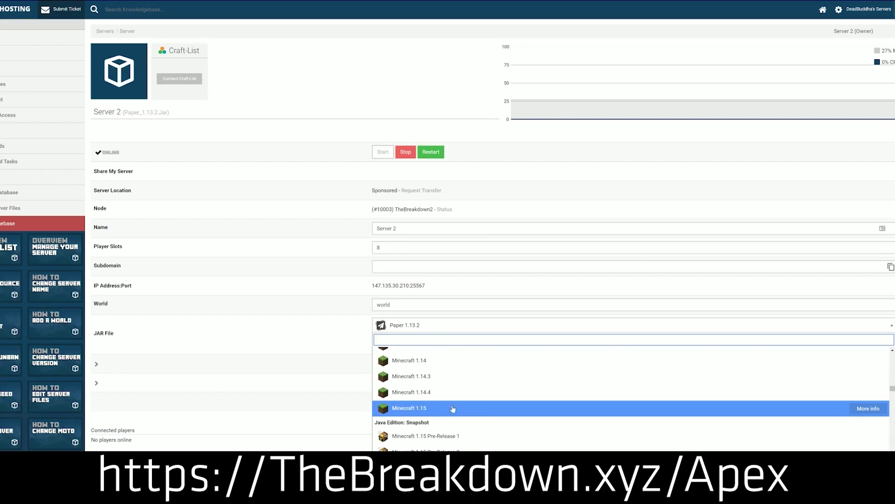
pyautogui.click(456, 411)
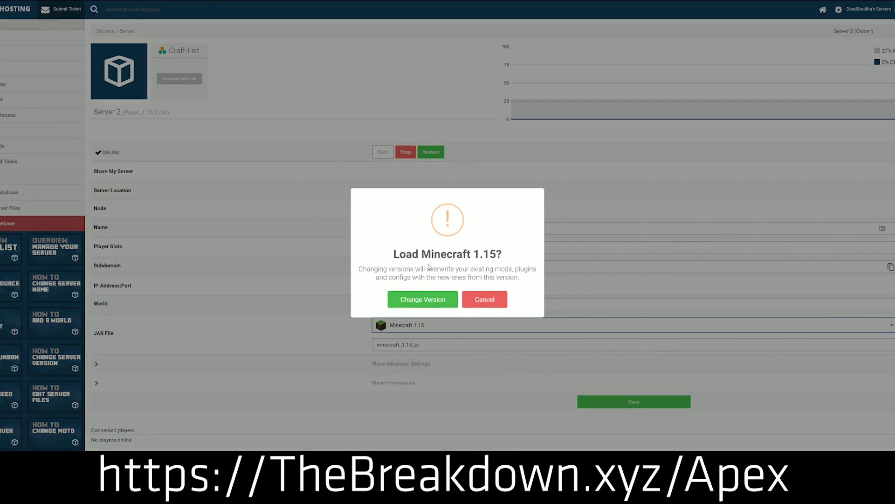
pyautogui.click(417, 300)
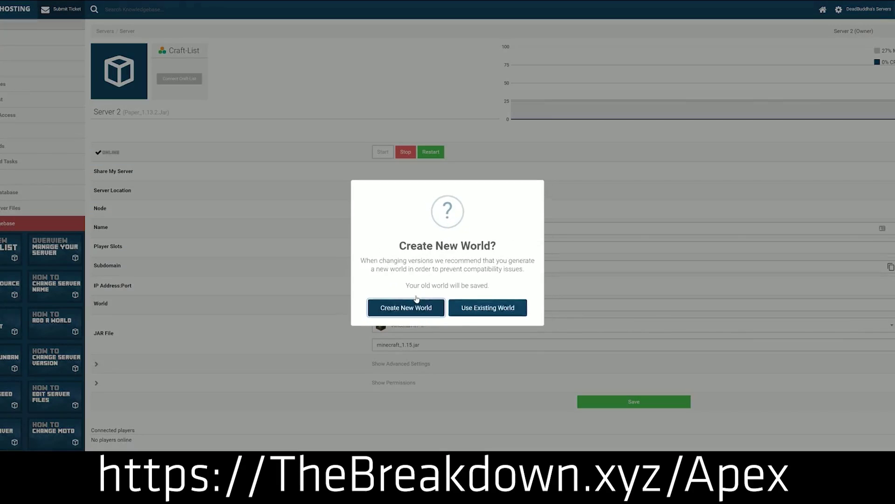
pyautogui.click(489, 307)
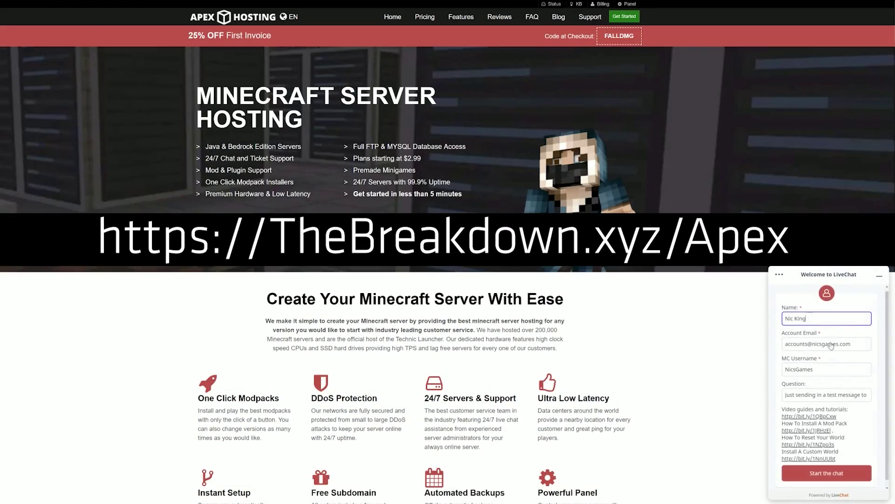
# Start the support chat and send "Hey! Just sending in a quick message to show how fast your support is in a video"
pyautogui.click(822, 472)
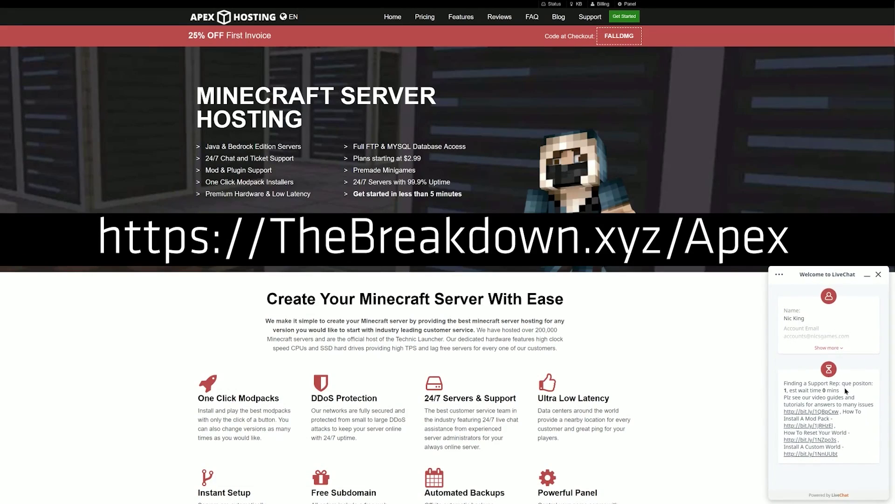
pyautogui.moveTo(839, 391); pyautogui.dragTo(784, 391)
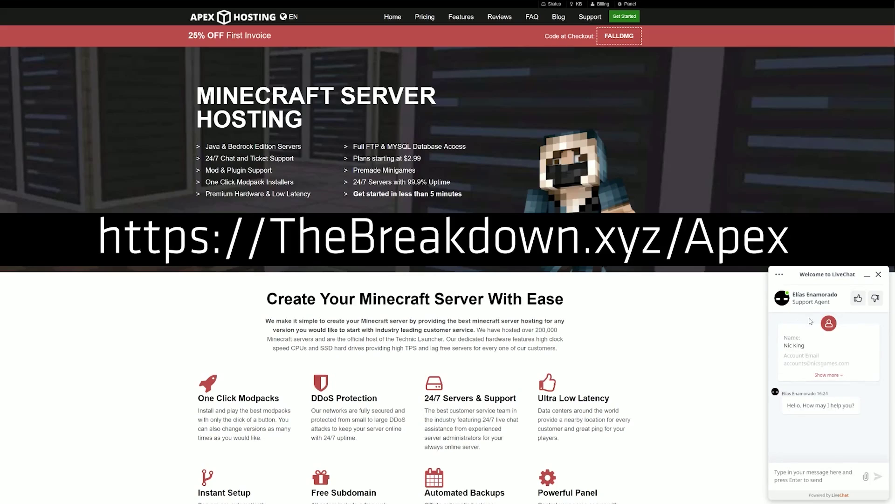
pyautogui.write('Hey! Just sending in a quick message to show how fast your support is in a video')
pyautogui.press('Return')
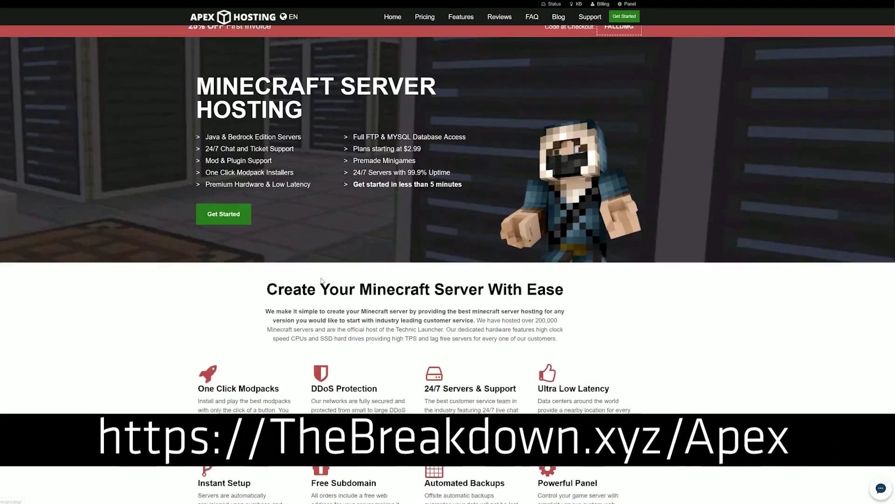
# Look over the One Click Modpacks, DDoS Protection and 24/7 Servers & Support entries on the hosting home page
pyautogui.scroll(-4, 205, 219)
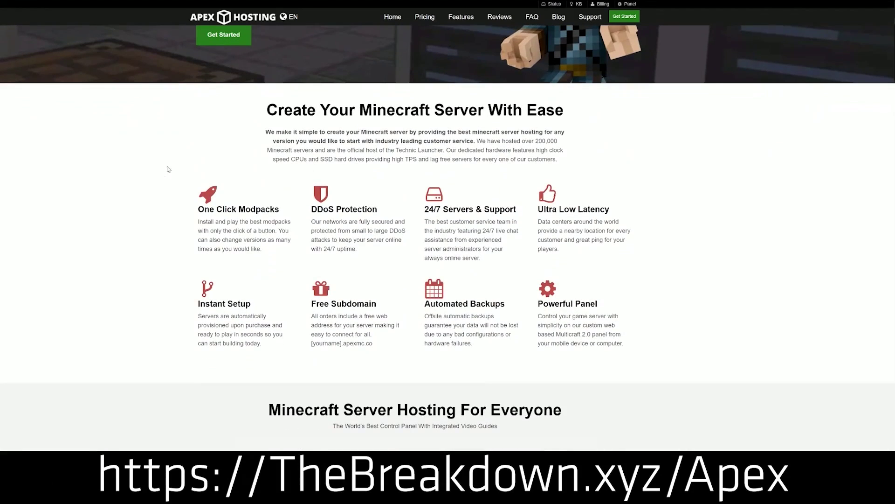
pyautogui.moveTo(198, 209); pyautogui.dragTo(519, 213)
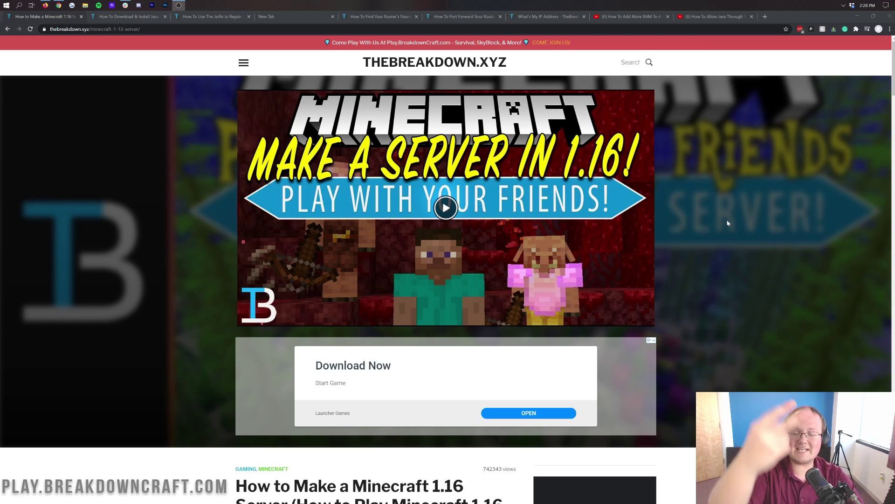
# Skim the Minecraft 1.16 server guide, covering the server file, folder, license agreement, running and port forwarding steps
pyautogui.scroll(-3, 386, 225)
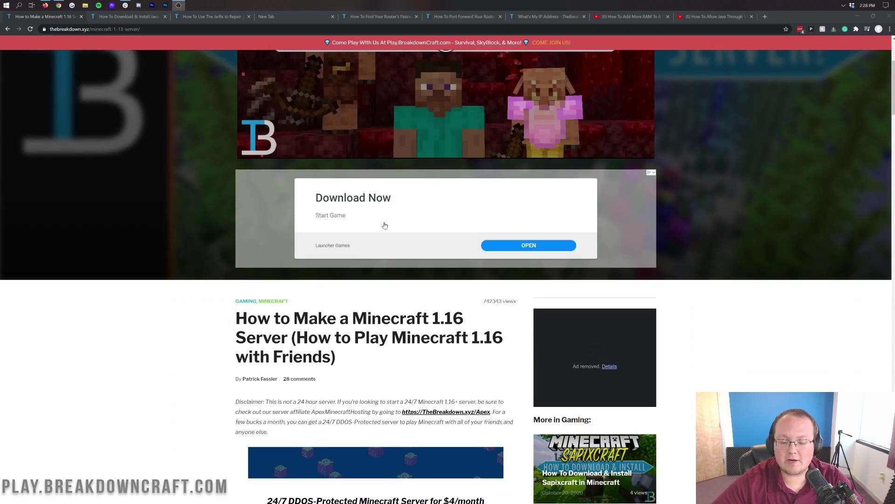
pyautogui.scroll(-2, 385, 226)
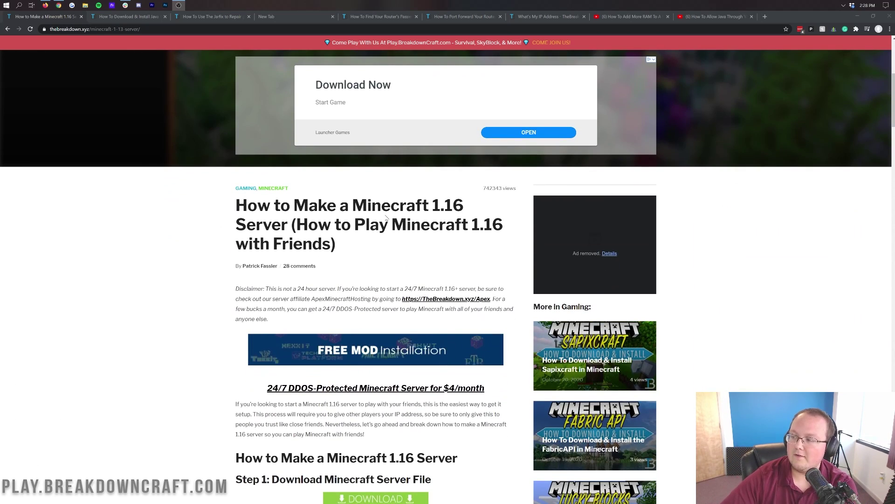
pyautogui.scroll(-1, 386, 218)
pyautogui.scroll(-1, 386, 218)
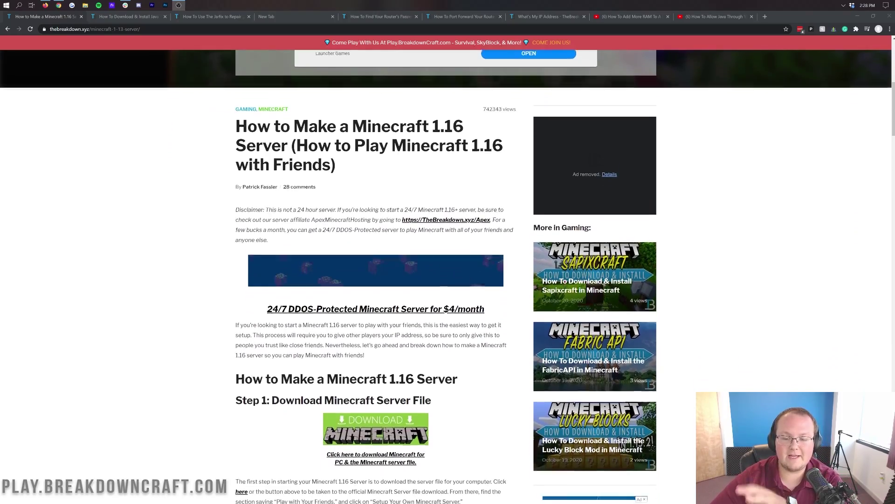
pyautogui.scroll(-13, 382, 221)
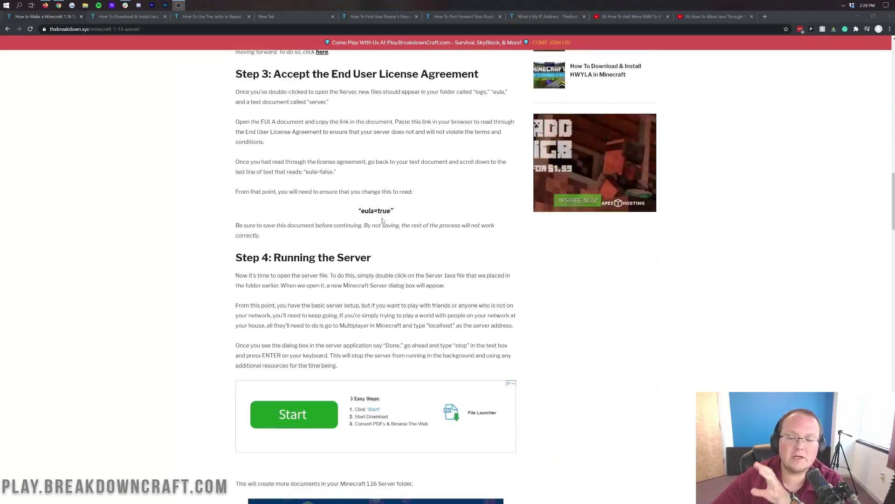
pyautogui.scroll(-15, 383, 221)
pyautogui.scroll(5, 382, 220)
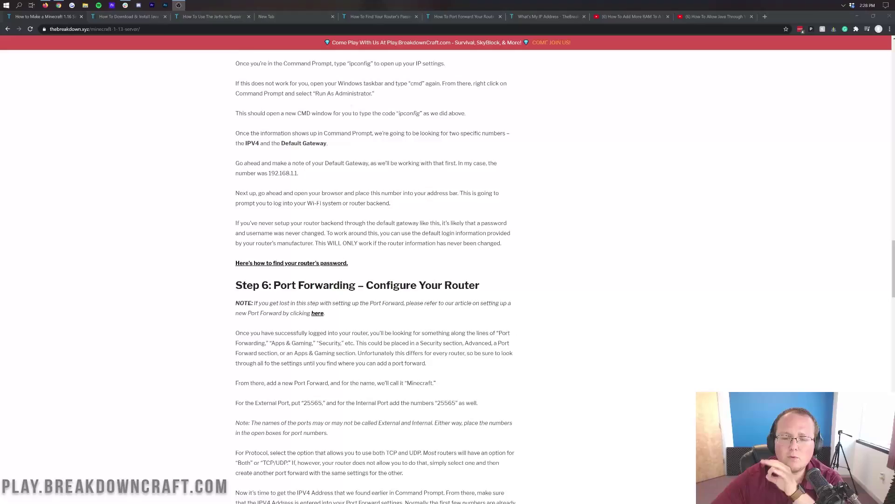
pyautogui.scroll(20, 383, 226)
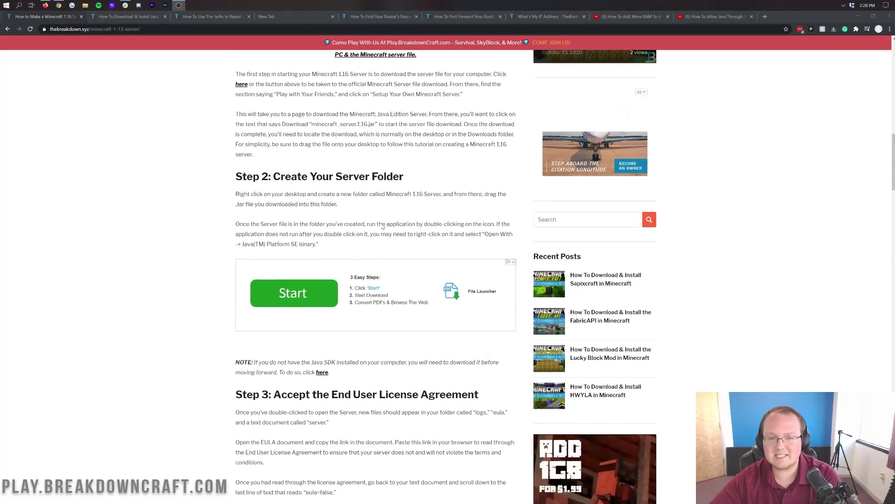
pyautogui.scroll(1, 383, 225)
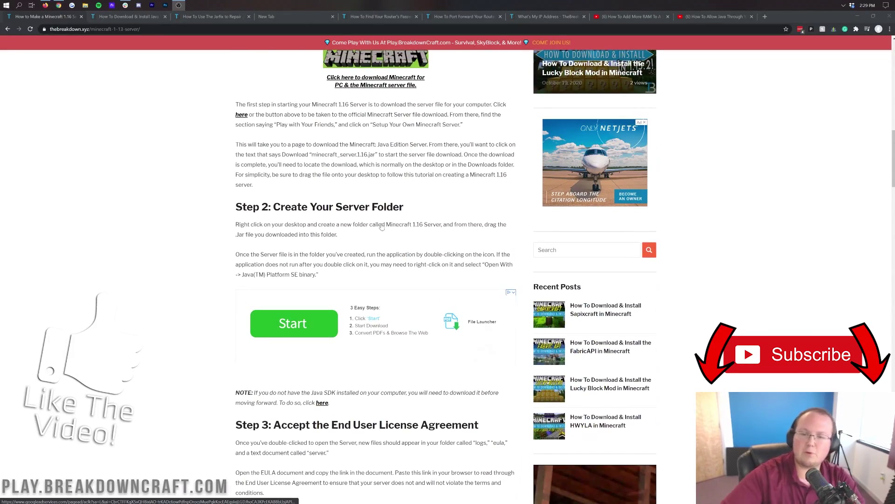
pyautogui.scroll(2, 381, 226)
pyautogui.scroll(8, 383, 229)
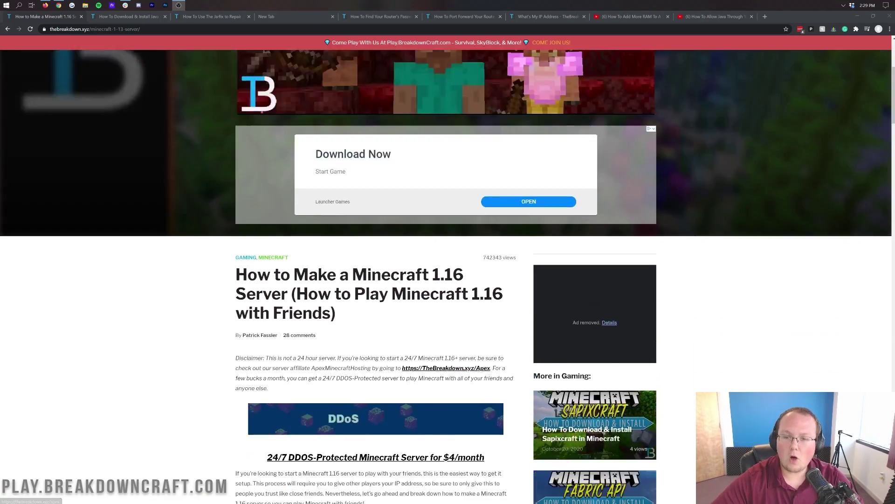
# Follow the guide's Step 1 link to the official server download page, then download minecraft_server.1.16.4.jar and keep the file
pyautogui.scroll(-5, 309, 279)
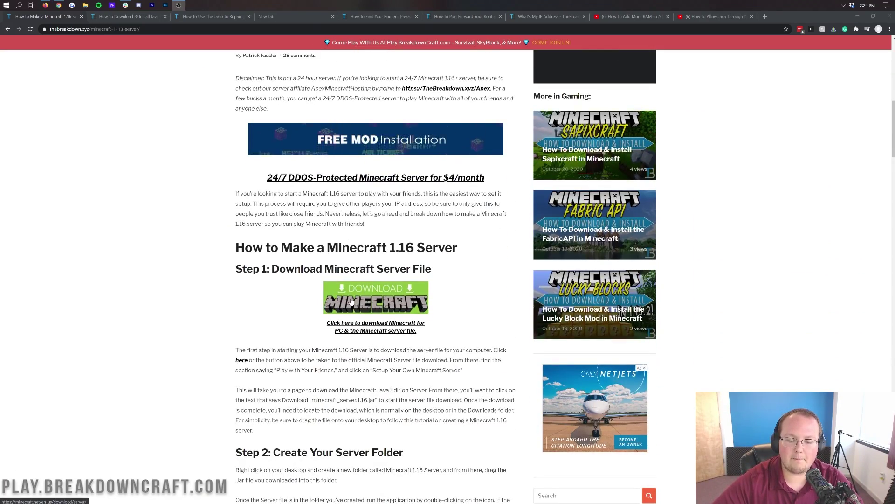
pyautogui.click(351, 302)
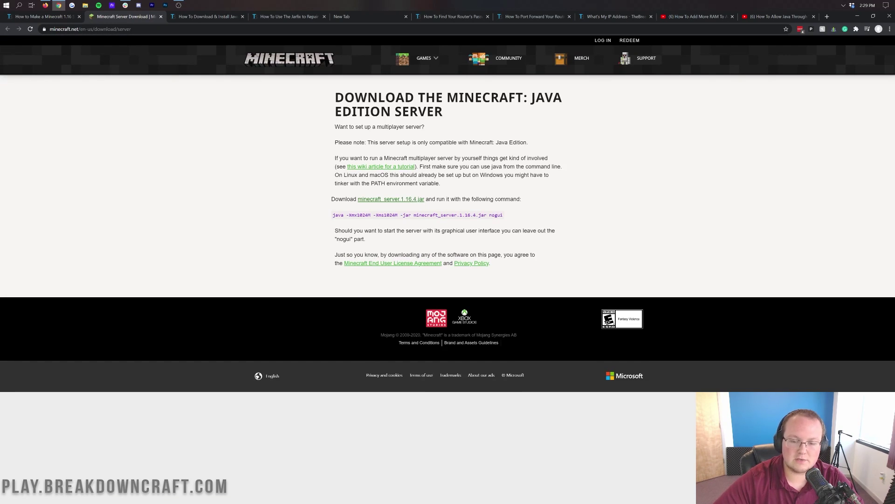
pyautogui.click(406, 205)
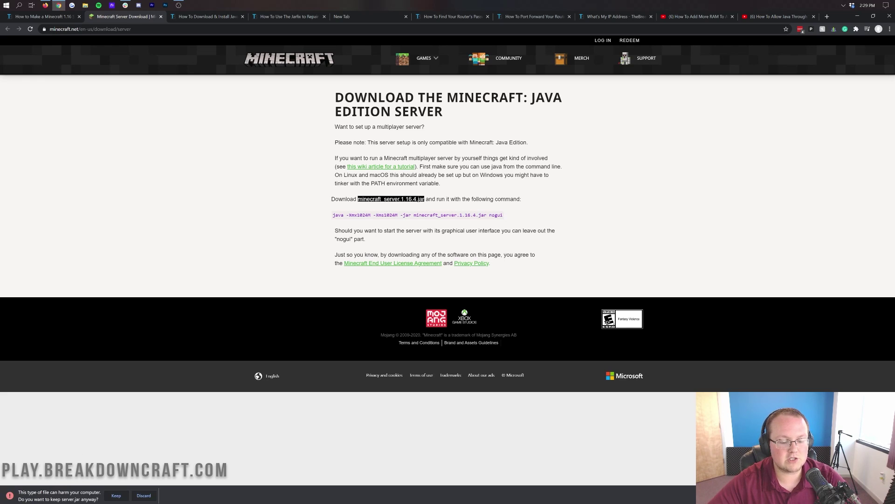
pyautogui.click(117, 495)
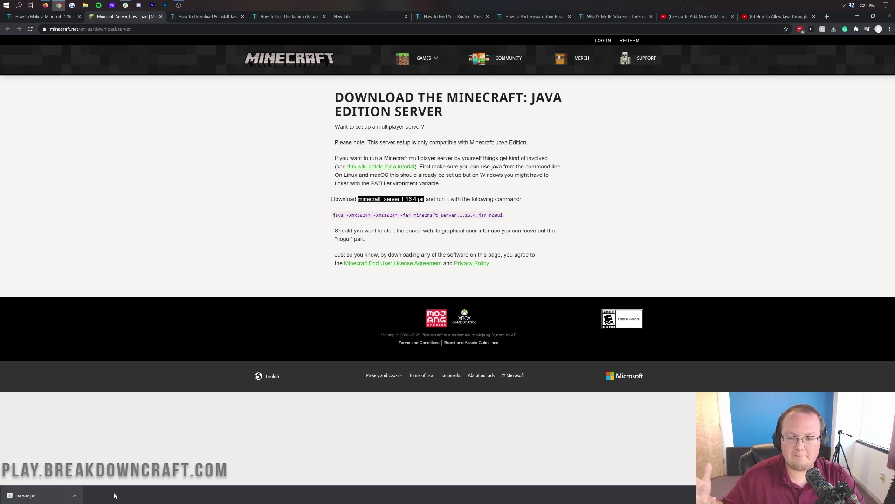
pyautogui.click(522, 191)
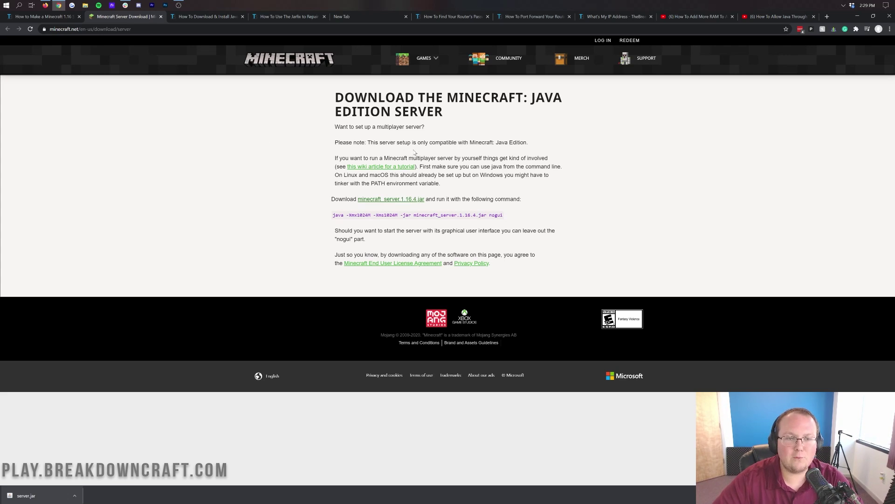
# Bring up the guide on downloading and installing Java, then minimise the browser to reach the desktop
pyautogui.click(233, 17)
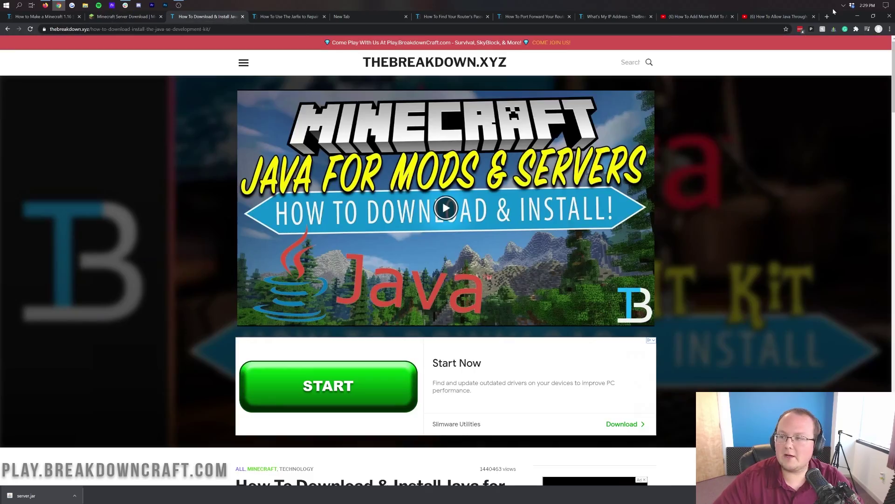
pyautogui.click(859, 17)
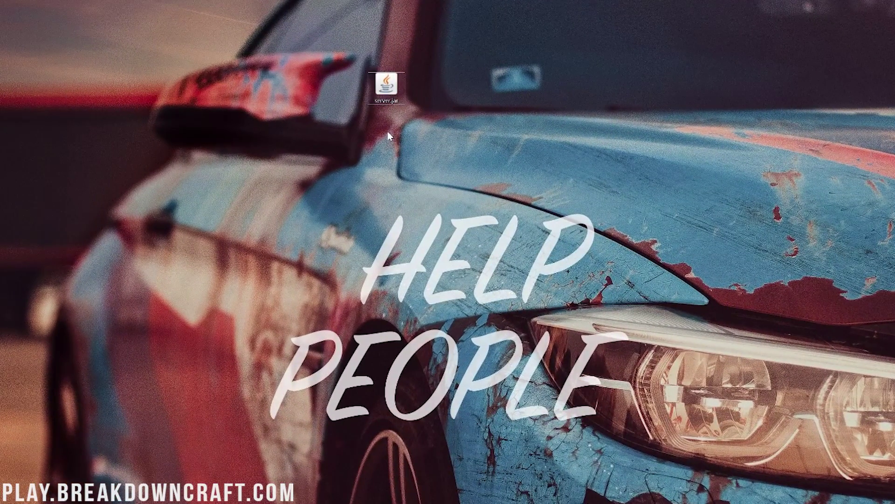
pyautogui.rightClick(387, 130)
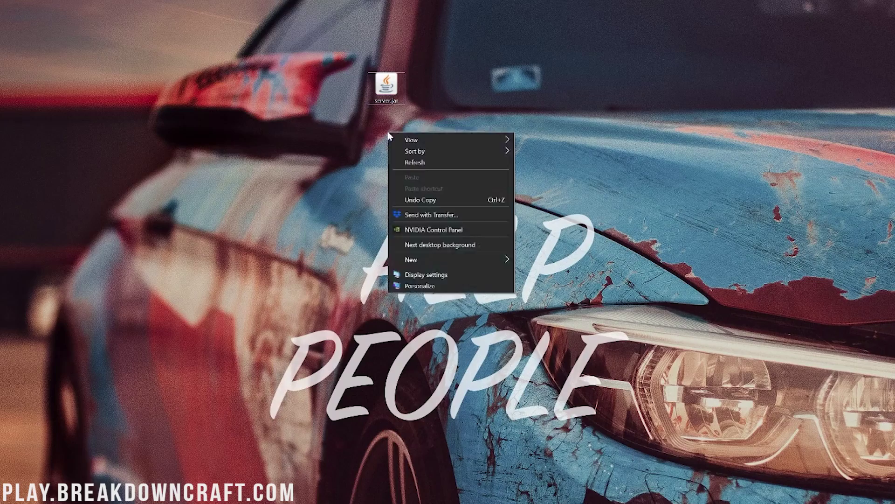
pyautogui.click(385, 134)
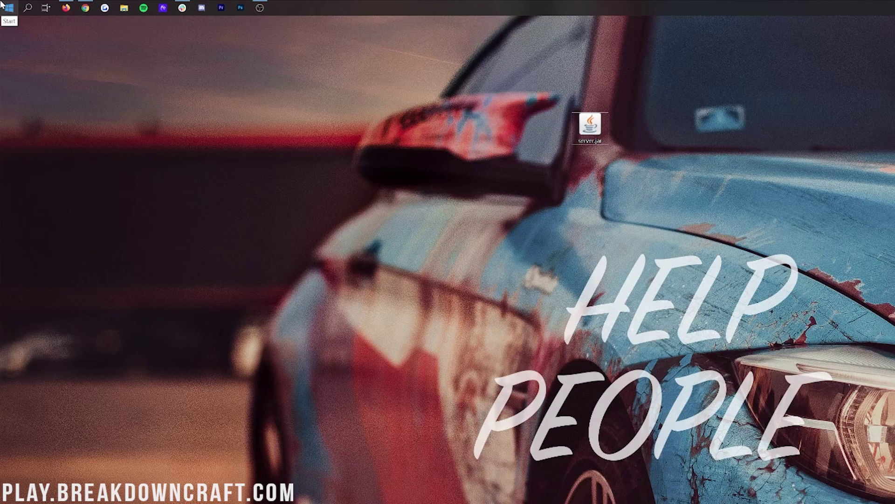
# Search the computer for "downloads" and open the Downloads folder
pyautogui.click(2, 5)
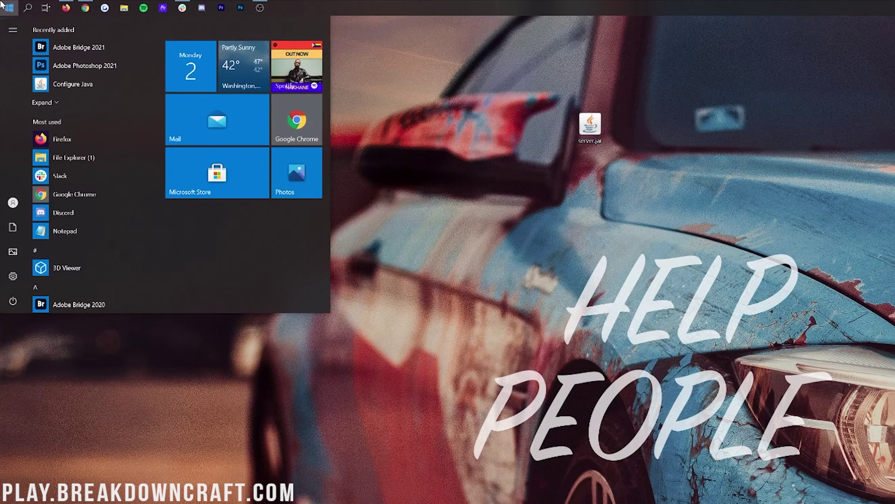
pyautogui.write('downloads')
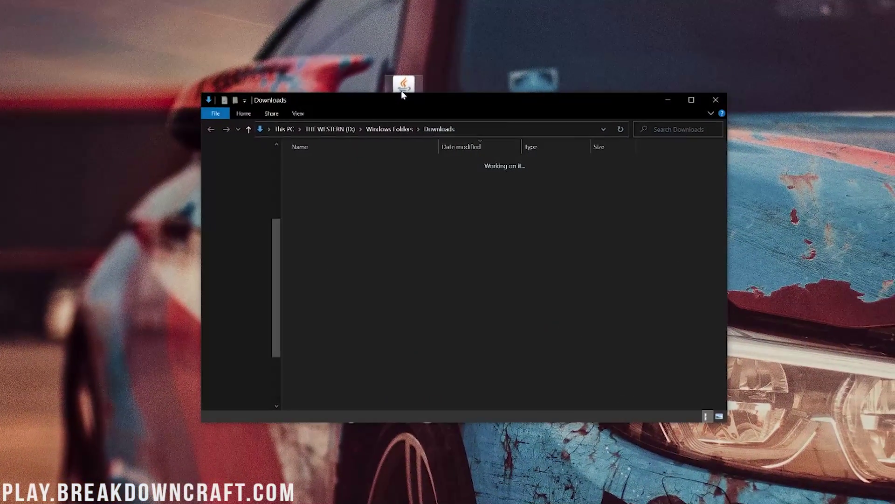
# Move server.jar from the Downloads folder onto the desktop and close the Downloads window
pyautogui.moveTo(456, 105); pyautogui.dragTo(575, 206)
pyautogui.moveTo(508, 176); pyautogui.dragTo(430, 67)
pyautogui.click(573, 88)
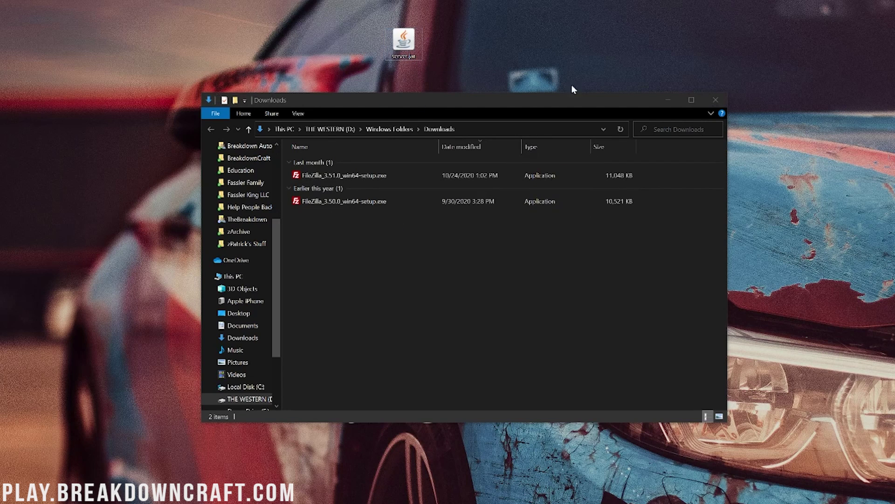
pyautogui.click(718, 105)
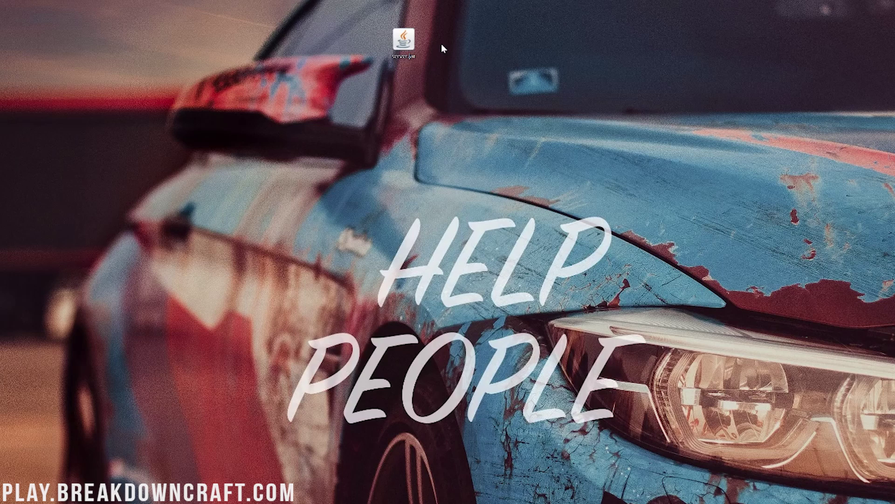
# Create a new folder on the desktop and name it Play.BreakdownCraft.com
pyautogui.rightClick(441, 44)
pyautogui.moveTo(475, 174)
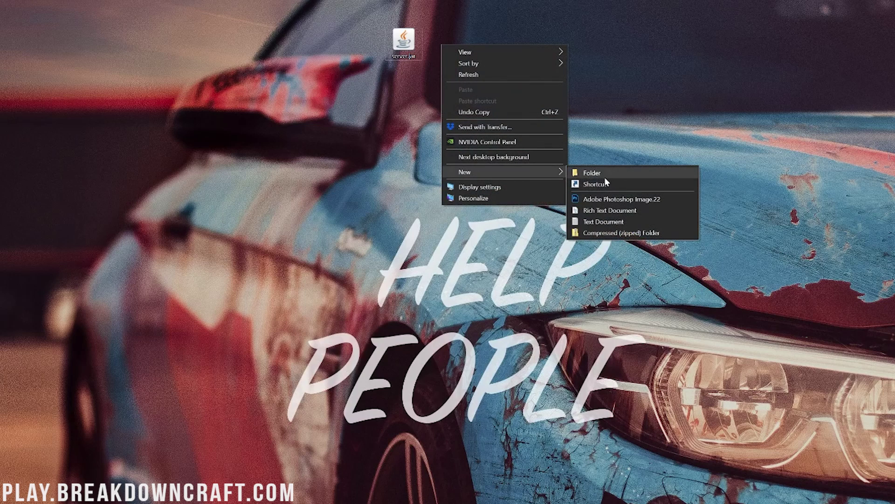
pyautogui.click(604, 176)
pyautogui.write('P')
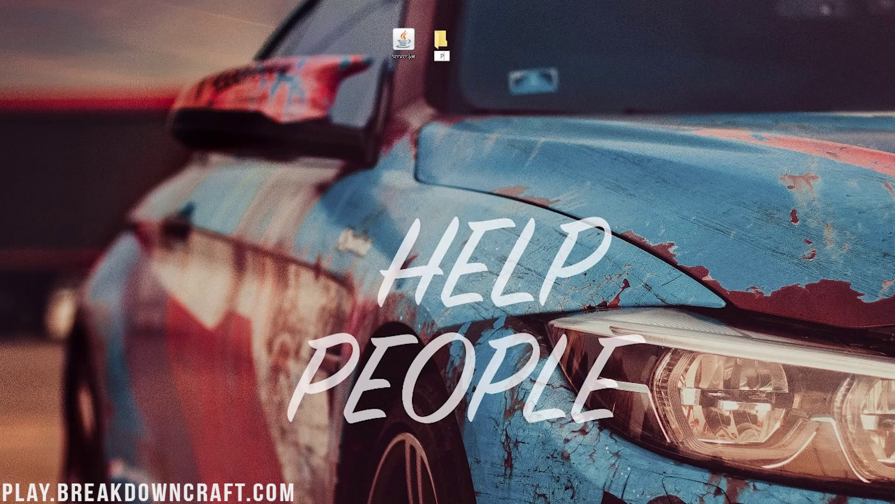
pyautogui.write('lay.BreakdownCraf')
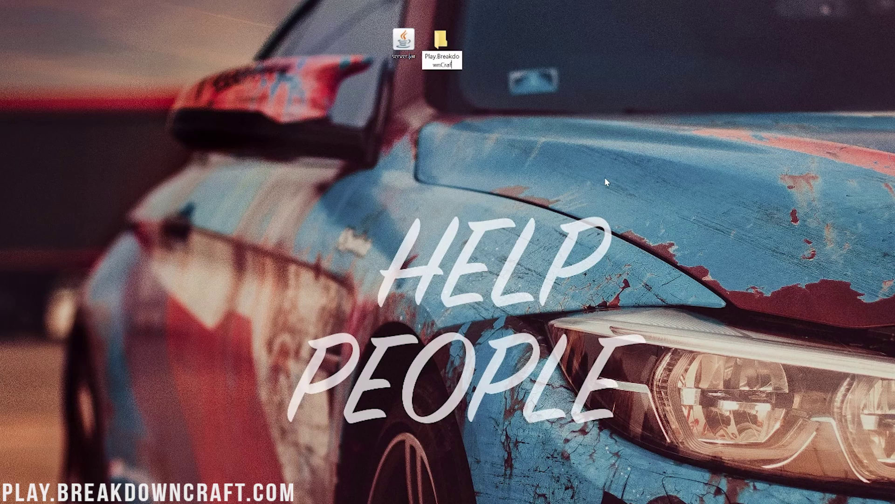
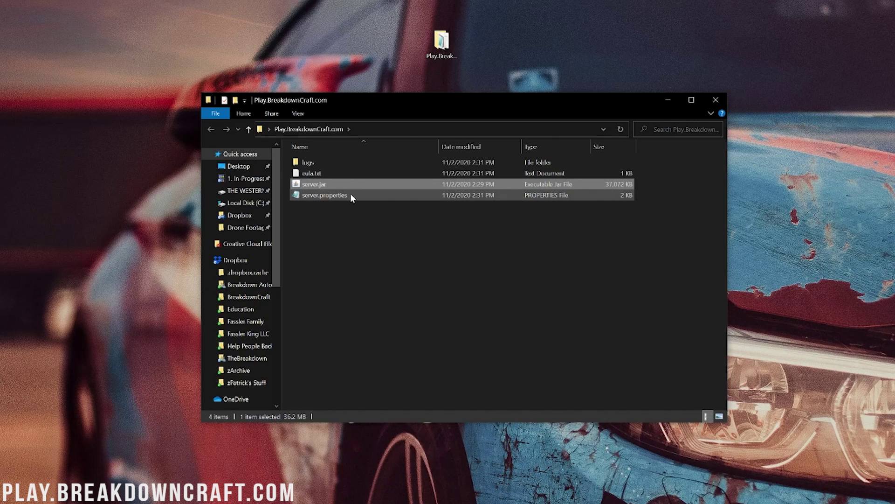
# Return to the browser and skim the guide on downloading and installing Java for Minecraft servers, including the check that Java works
pyautogui.click(350, 240)
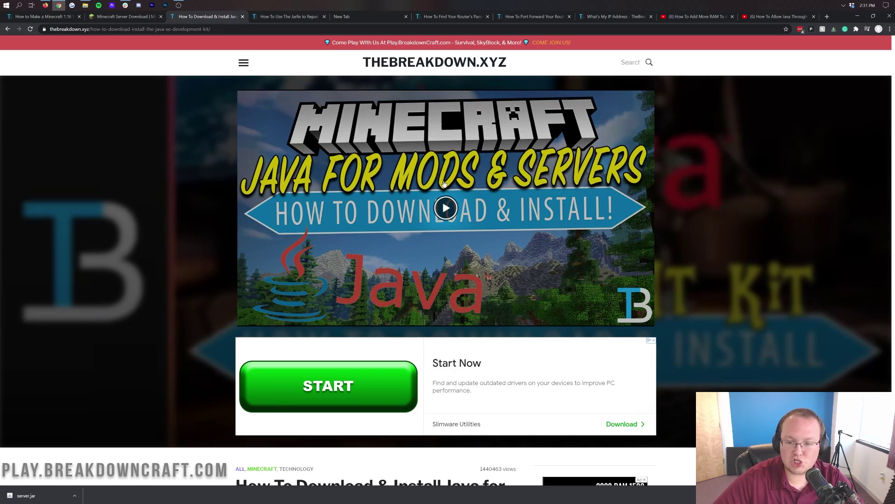
pyautogui.scroll(-5, 289, 164)
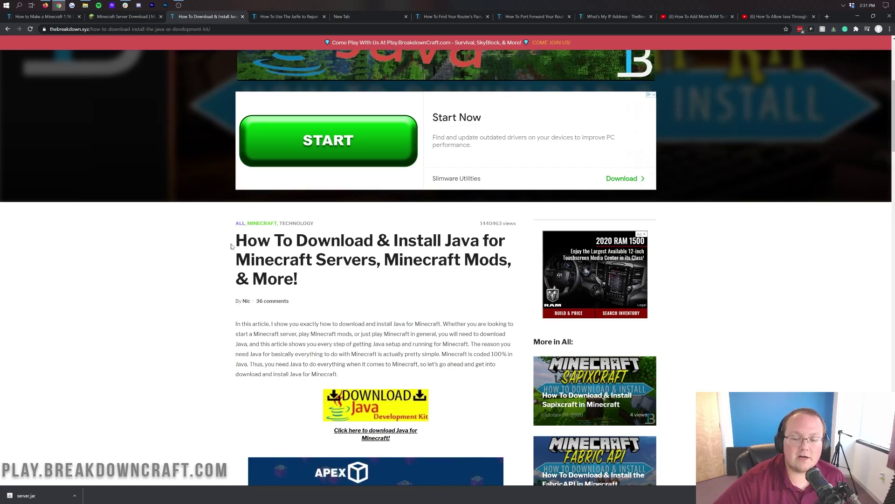
pyautogui.scroll(-4, 378, 266)
pyautogui.scroll(-18, 381, 256)
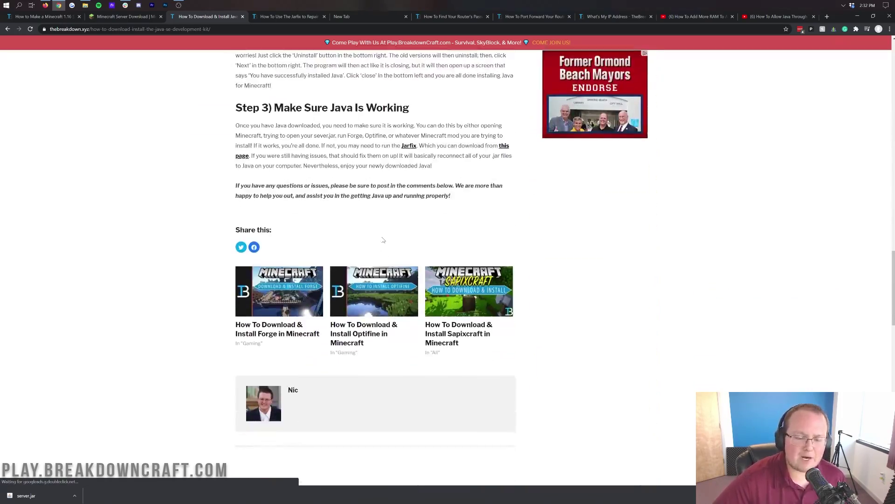
pyautogui.scroll(6, 386, 252)
pyautogui.scroll(20, 386, 252)
pyautogui.scroll(-7, 396, 224)
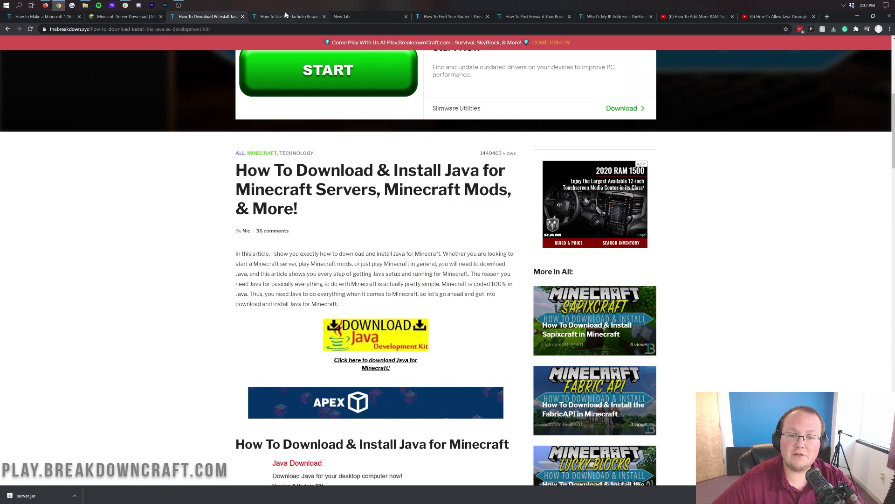
# Bring up the guide on repairing .jar files with Jarfix, dismiss its signup popup, and skim the download and run steps
pyautogui.click(286, 15)
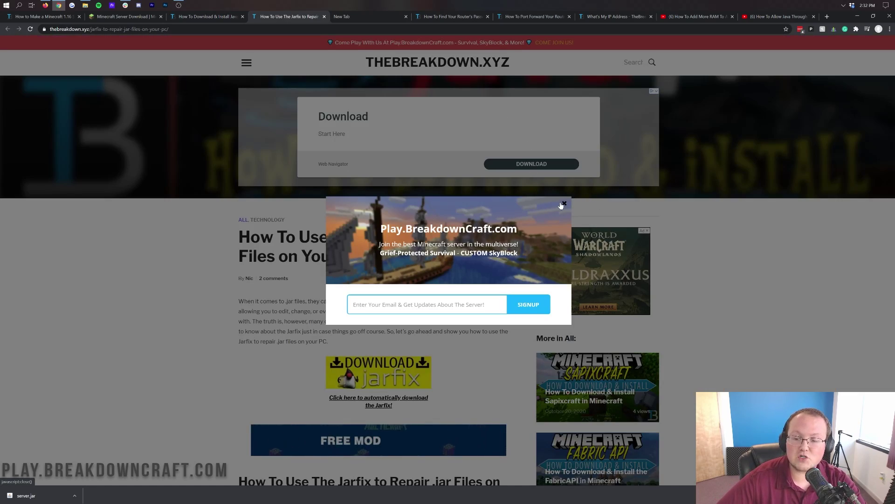
pyautogui.click(579, 200)
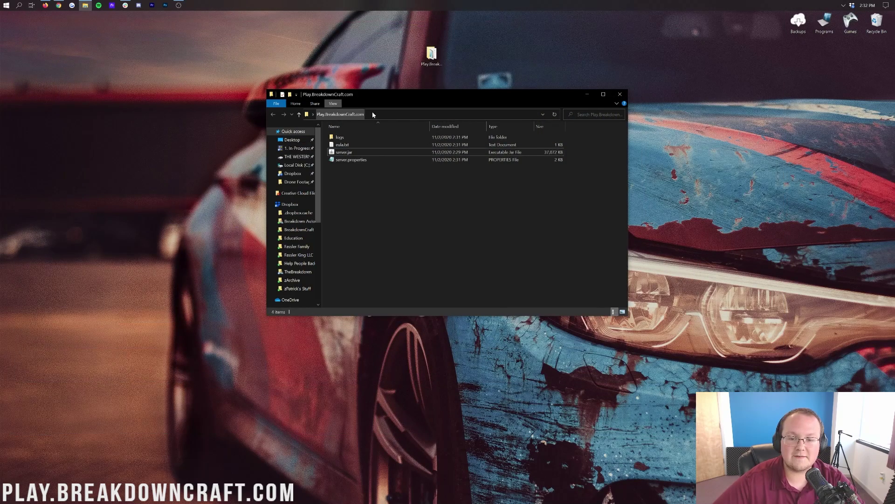
pyautogui.click(377, 153)
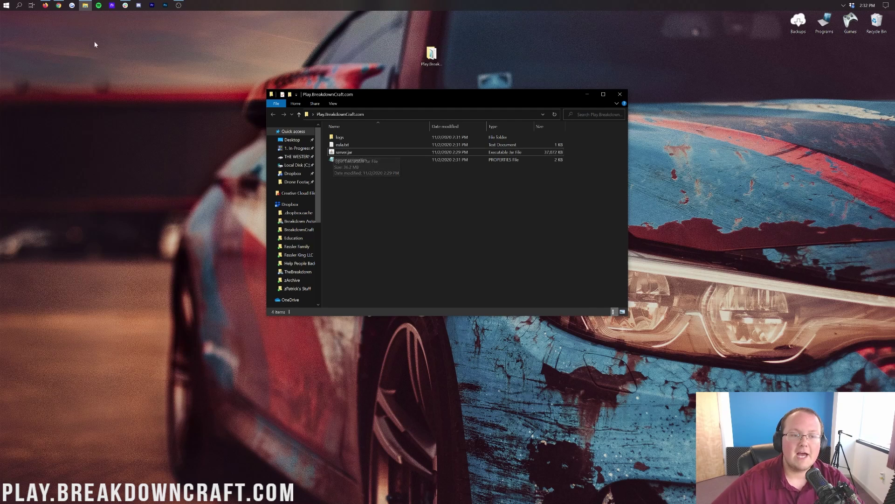
pyautogui.click(59, 6)
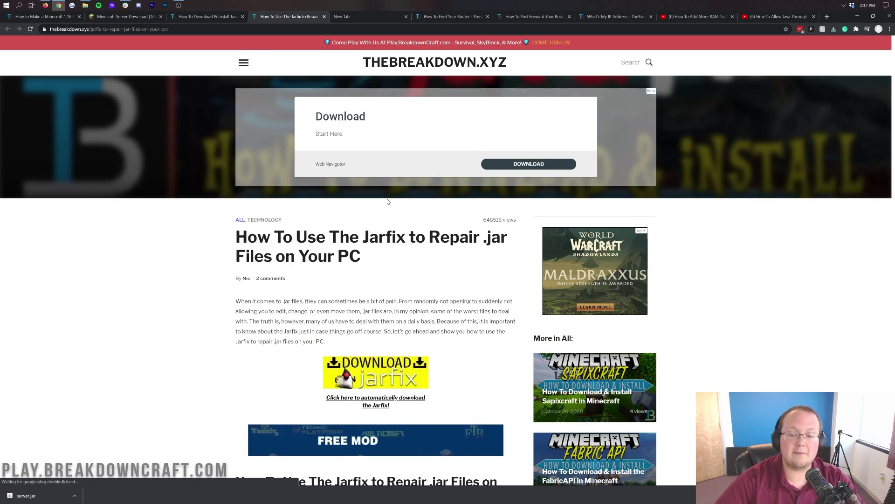
pyautogui.scroll(-15, 388, 202)
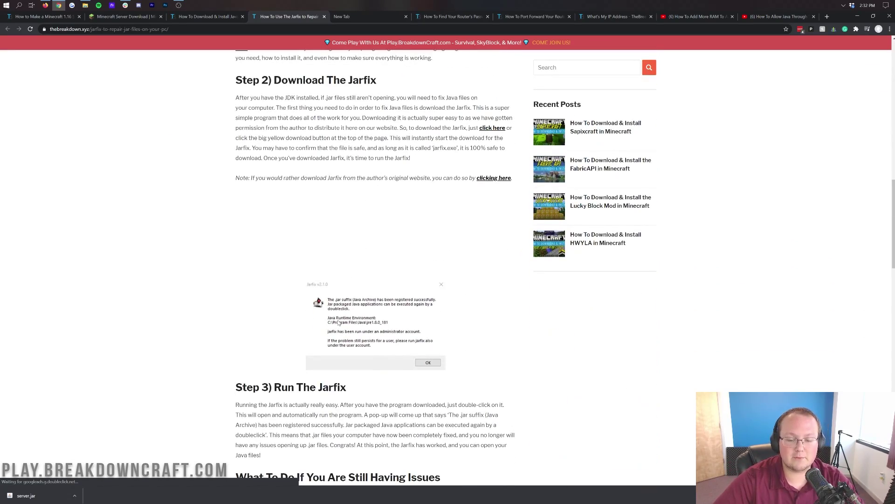
pyautogui.scroll(-5, 339, 322)
pyautogui.scroll(8, 339, 322)
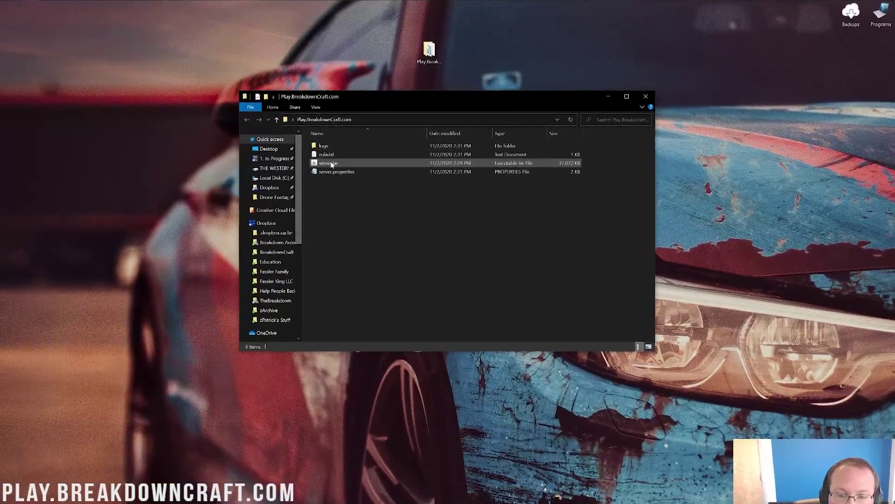
# Open eula.txt from the Play.BreakdownCraft.com folder, set eula to true, and save and close the file
pyautogui.click(328, 172)
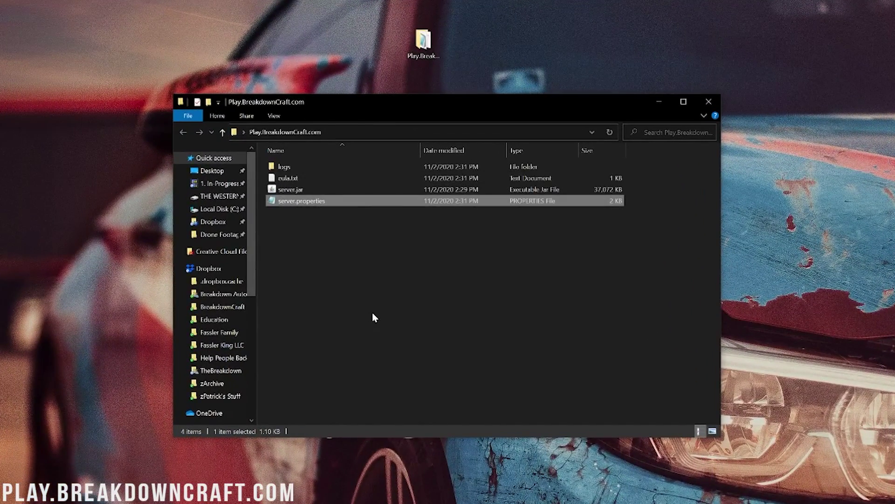
pyautogui.click(373, 317)
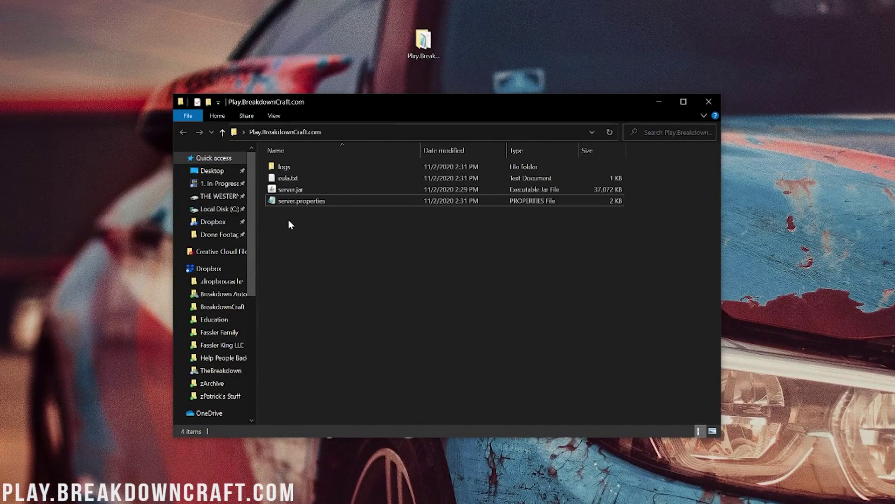
pyautogui.doubleClick(289, 179)
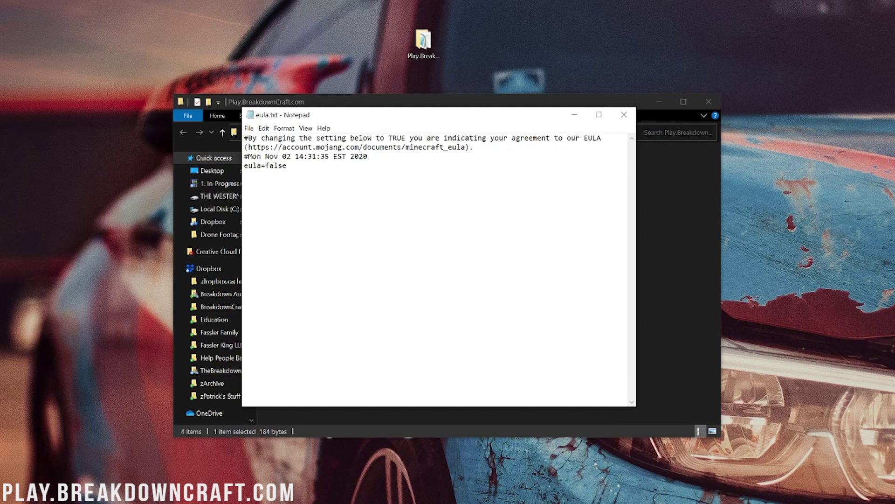
pyautogui.moveTo(248, 147); pyautogui.dragTo(460, 148)
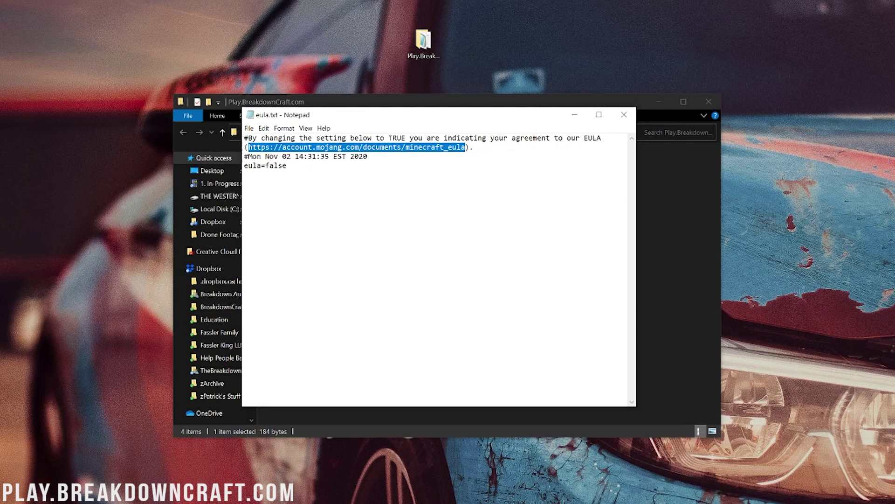
pyautogui.click(275, 166)
pyautogui.doubleClick(276, 165)
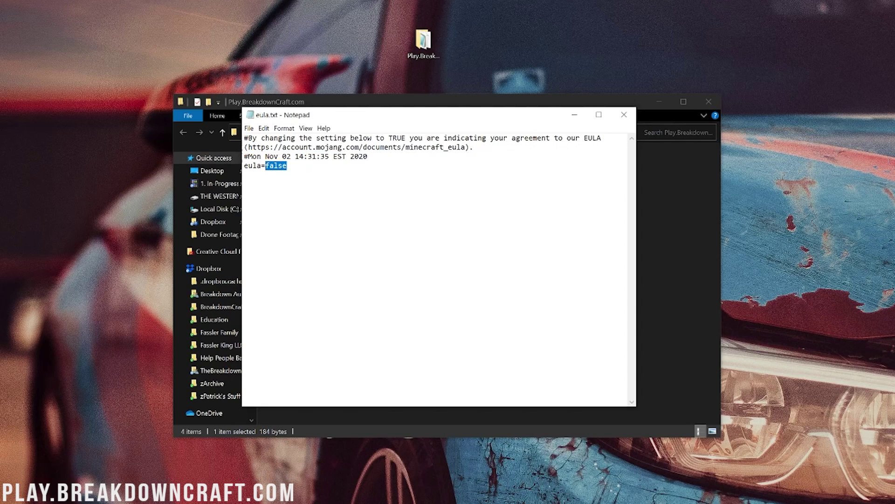
pyautogui.write('tru')
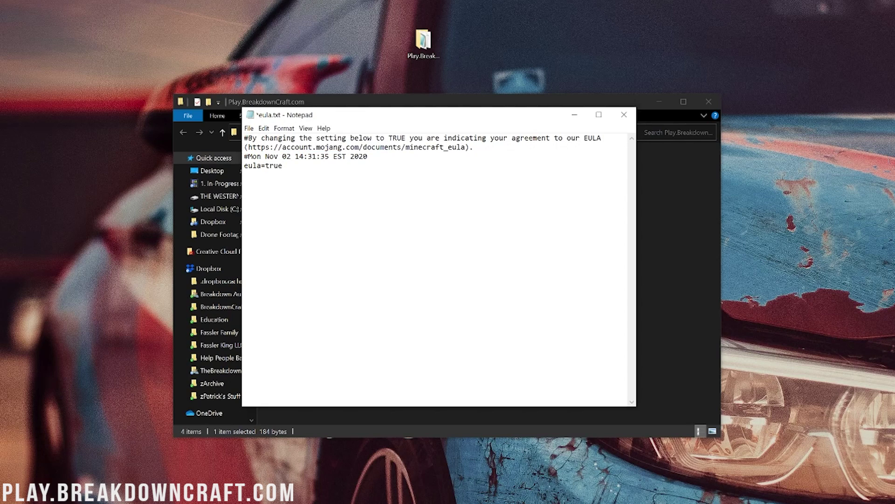
pyautogui.click(249, 128)
pyautogui.click(264, 173)
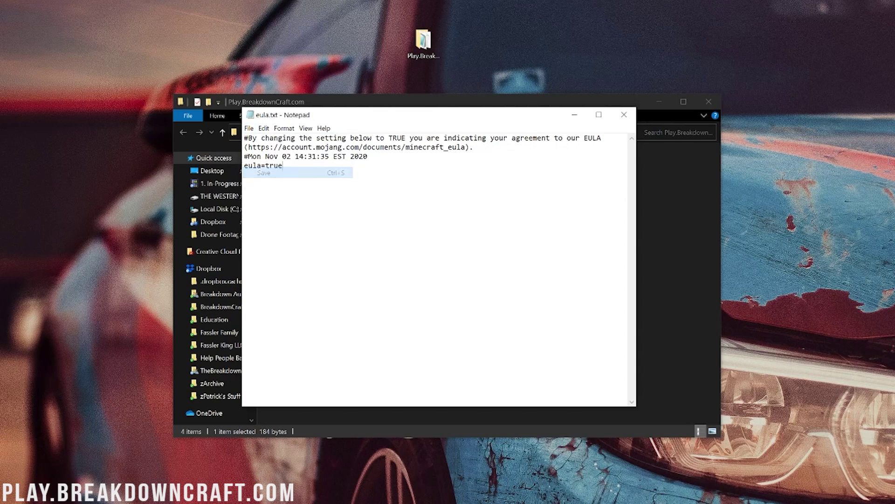
pyautogui.click(624, 114)
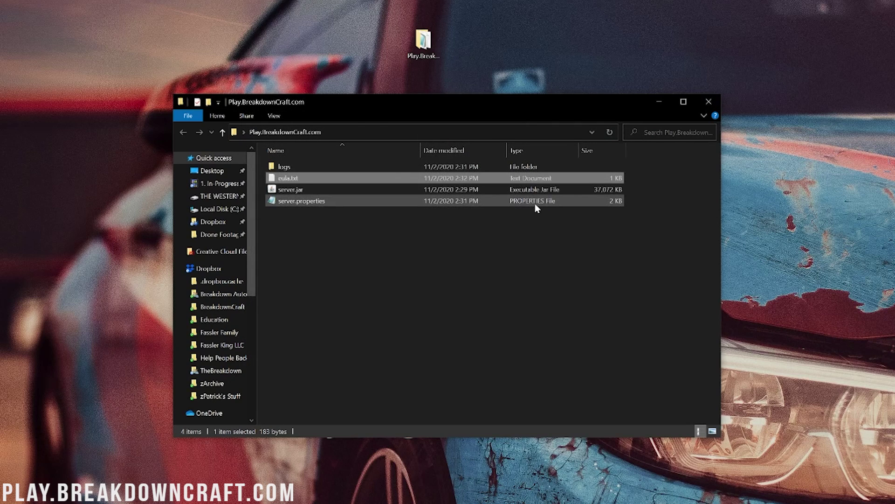
# Run server.jar and allow Java through Windows Defender Firewall on both private and public networks
pyautogui.click(297, 192)
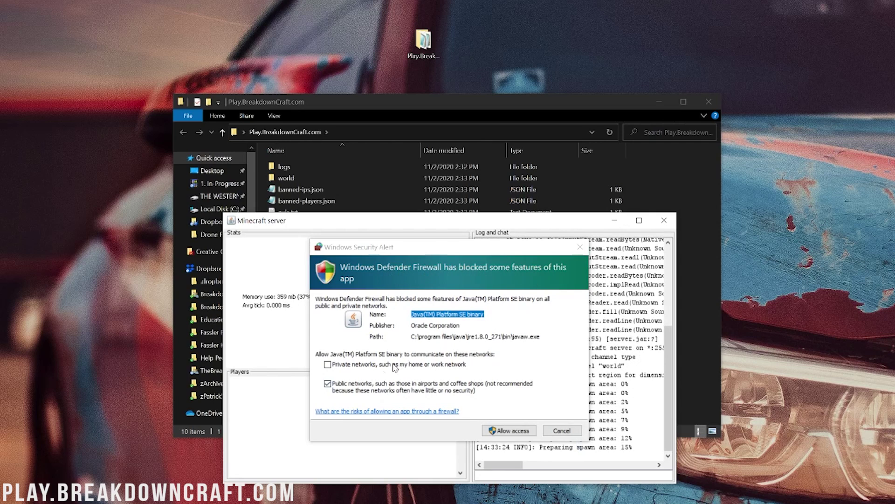
pyautogui.click(337, 366)
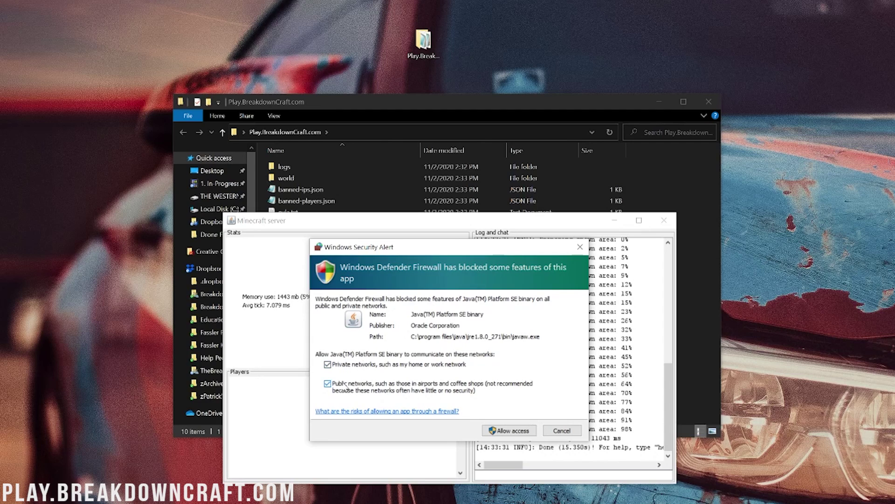
pyautogui.click(493, 430)
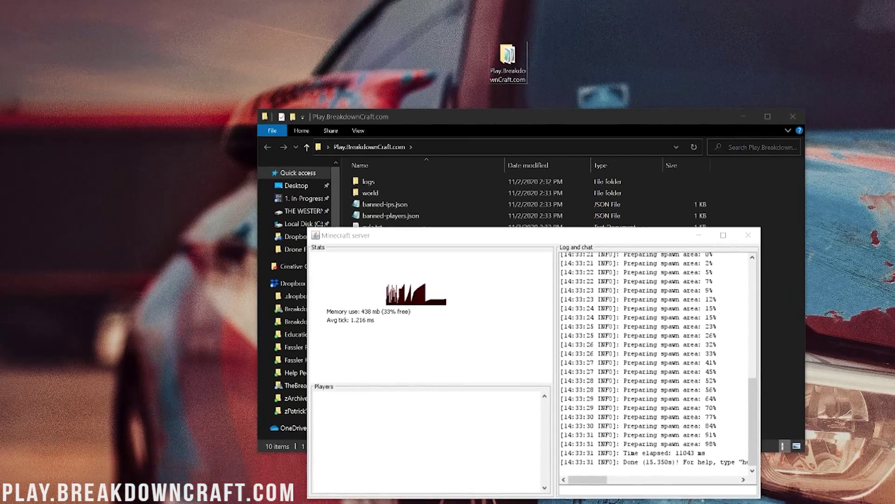
# Open Command Prompt, run ipconfig, and locate the Ethernet adapter's IPv4 address and default gateway
pyautogui.click(2, 5)
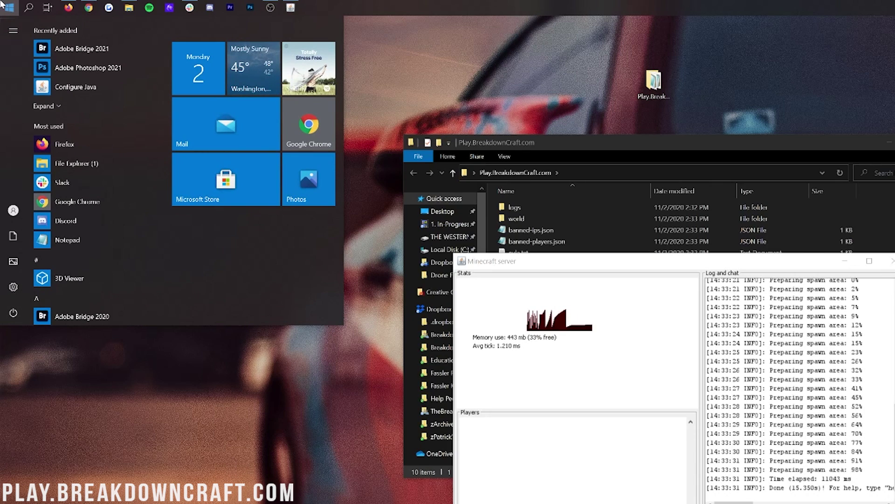
pyautogui.write('cmd')
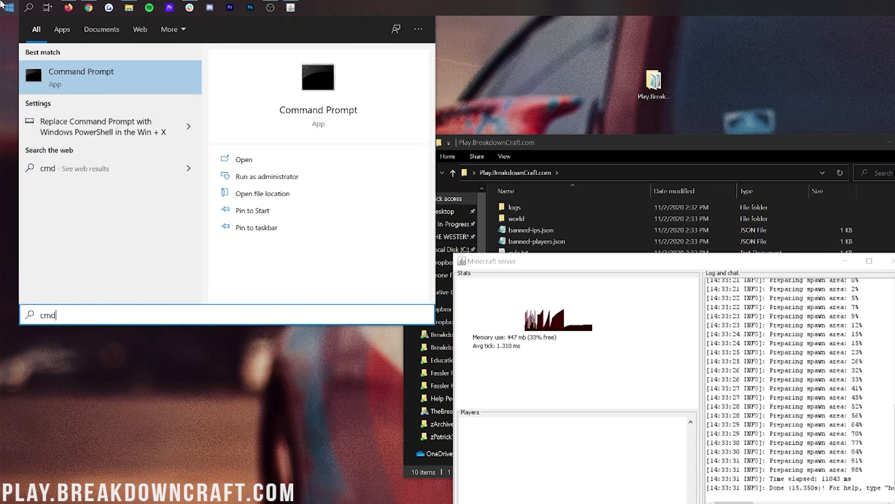
pyautogui.click(60, 84)
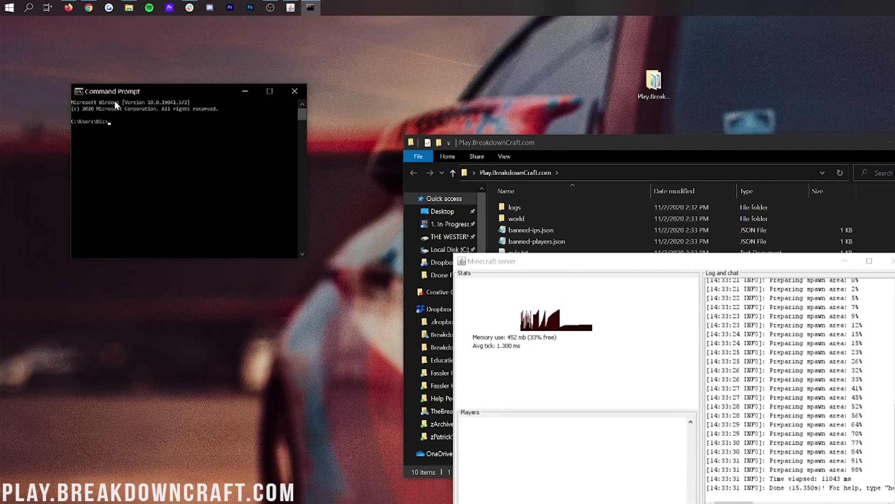
pyautogui.write('ipcon')
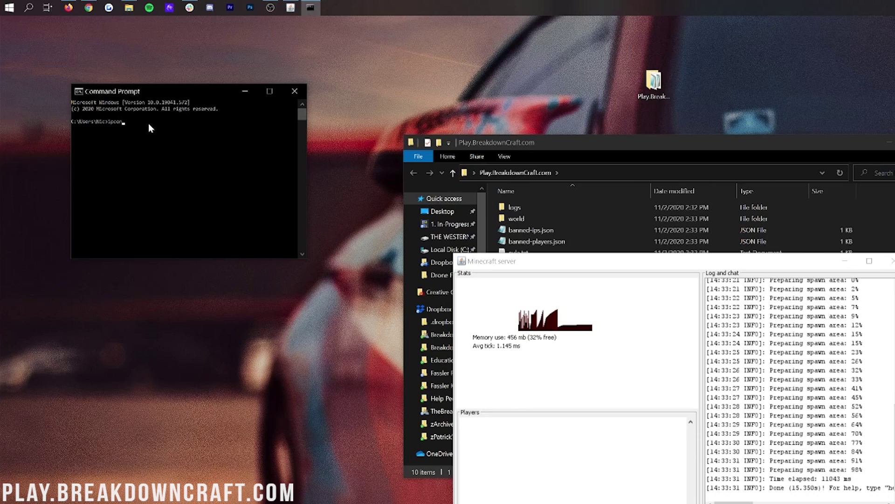
pyautogui.write('fig')
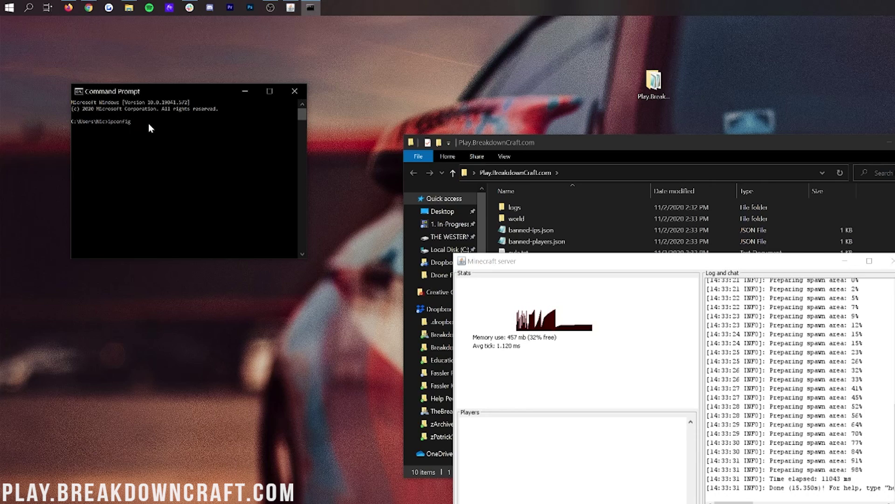
pyautogui.press('Return')
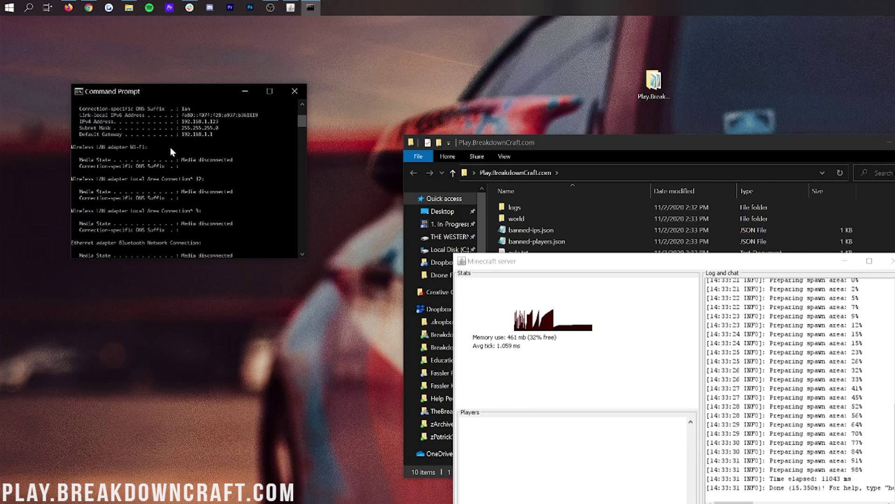
pyautogui.scroll(3, 170, 147)
# Search for notepad and open a blank Notepad document
pyautogui.click(3, 3)
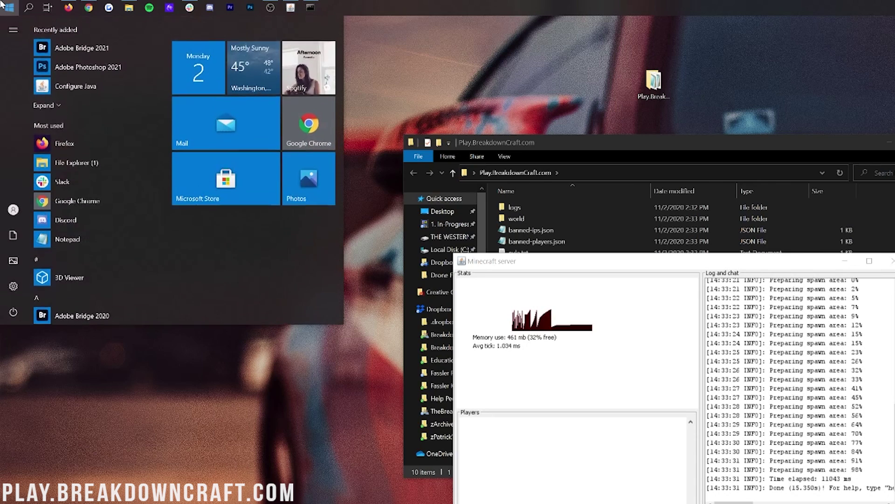
pyautogui.write('notepad')
pyautogui.press('Return')
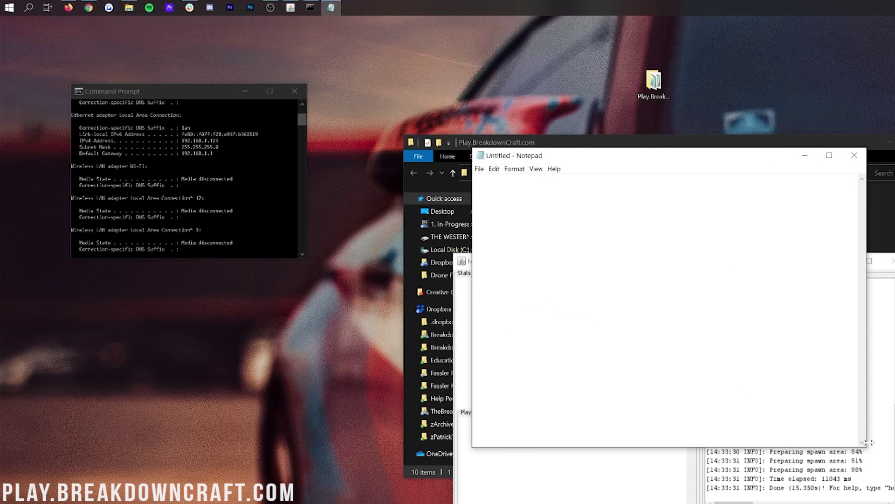
# Shrink the blank Notepad window, place it beside the Command Prompt, and note "IPv4 Address: 192.168.1.123"
pyautogui.moveTo(863, 445); pyautogui.dragTo(659, 235)
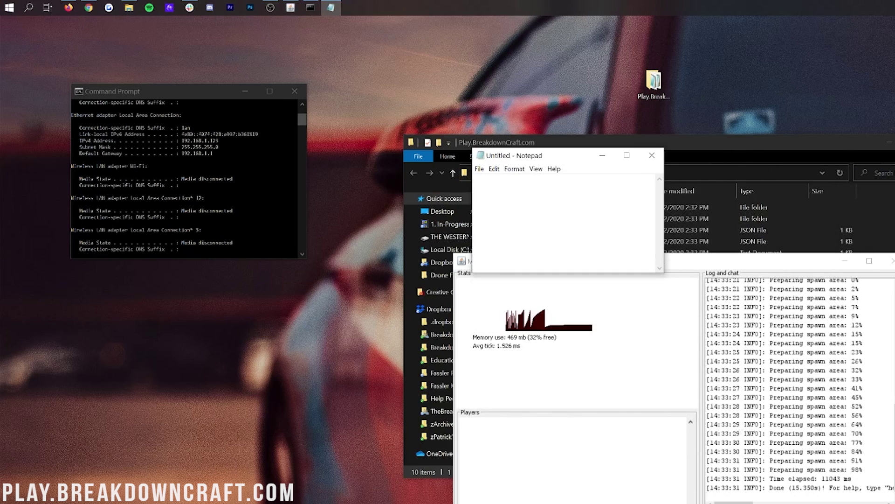
pyautogui.moveTo(577, 156); pyautogui.dragTo(383, 116)
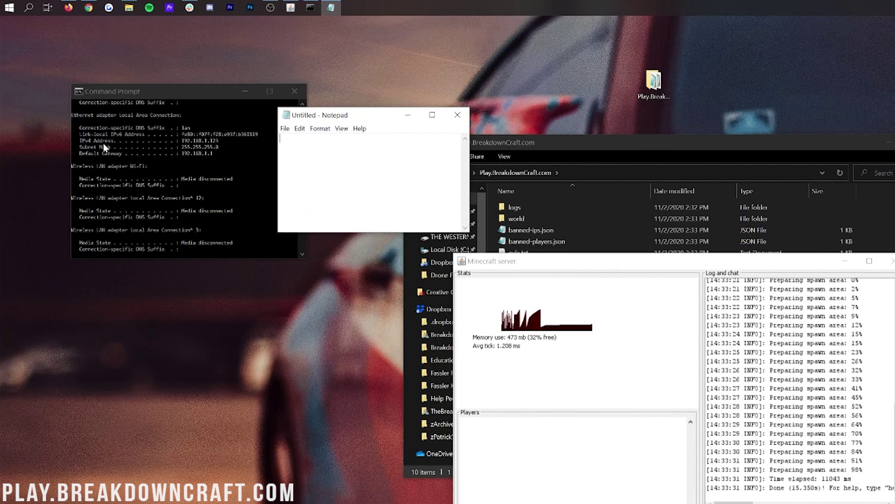
pyautogui.write('IP')
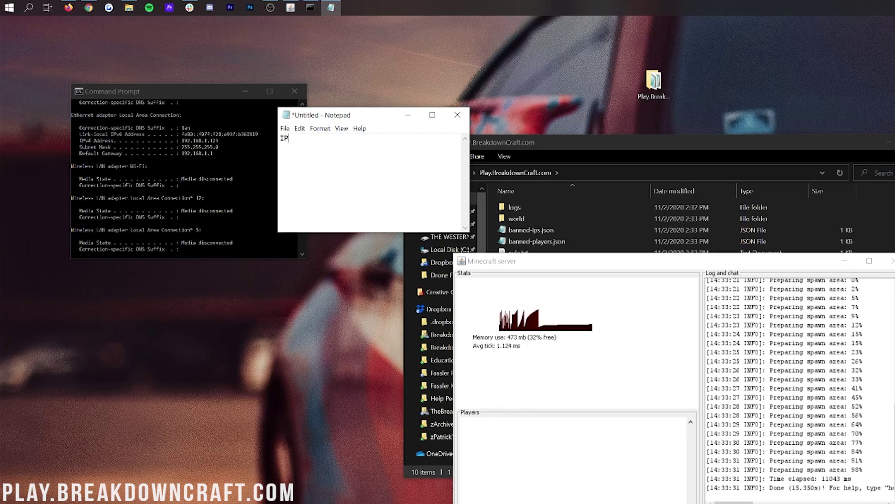
pyautogui.write('v4 address:')
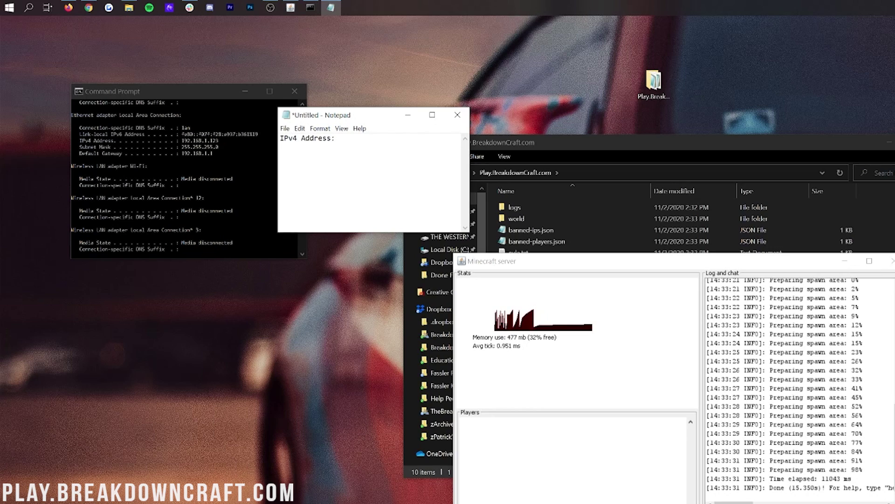
pyautogui.write(' 192.1')
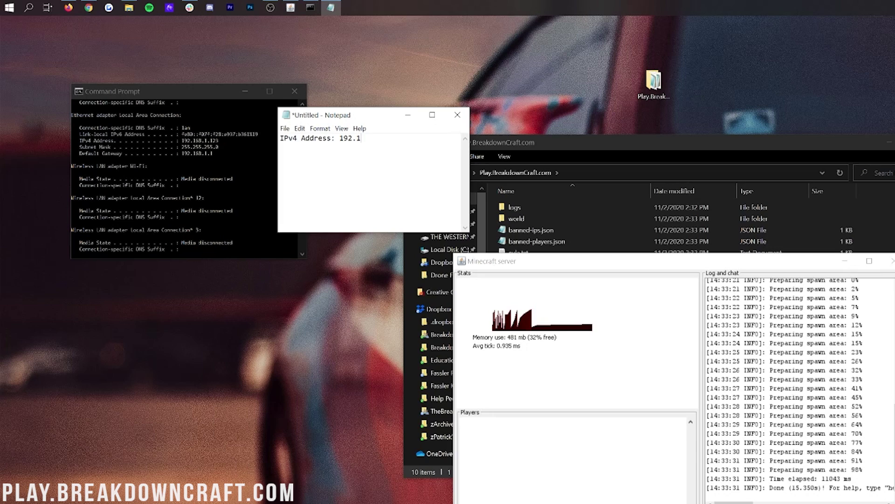
pyautogui.write('68.1.123')
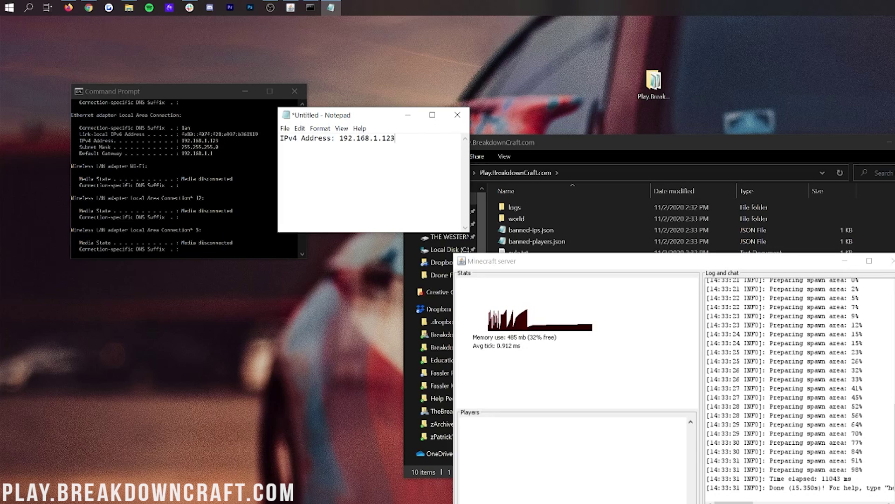
# Add the line "Default Gateway: 192.168.1.1" to the note, leaving a blank line below the IPv4 address
pyautogui.press('Return')
pyautogui.press('Return')
pyautogui.write('Default gat')
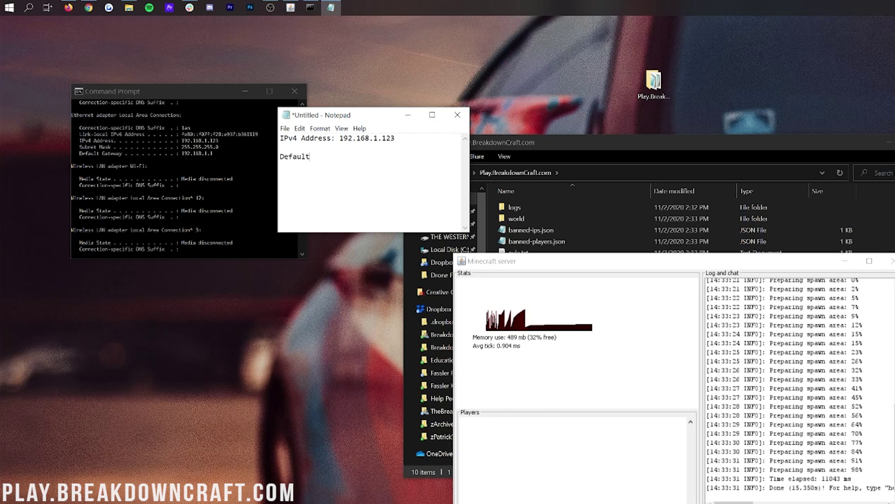
pyautogui.press('BackSpace')
pyautogui.press('BackSpace')
pyautogui.press('BackSpace')
pyautogui.write('Gateway:')
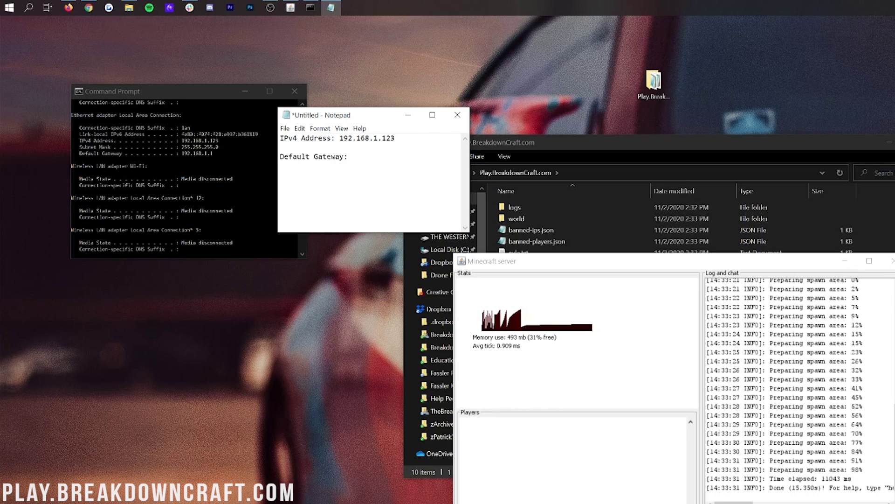
pyautogui.click(189, 131)
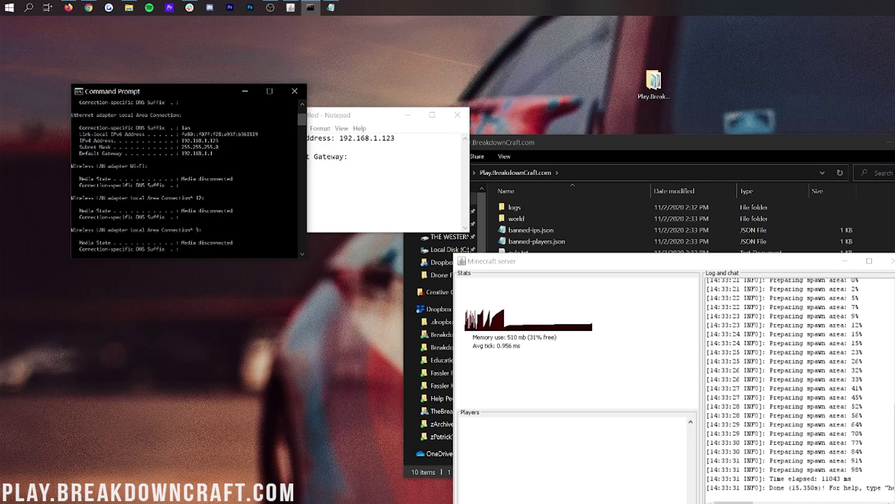
pyautogui.hotkey('alt', 'Tab')
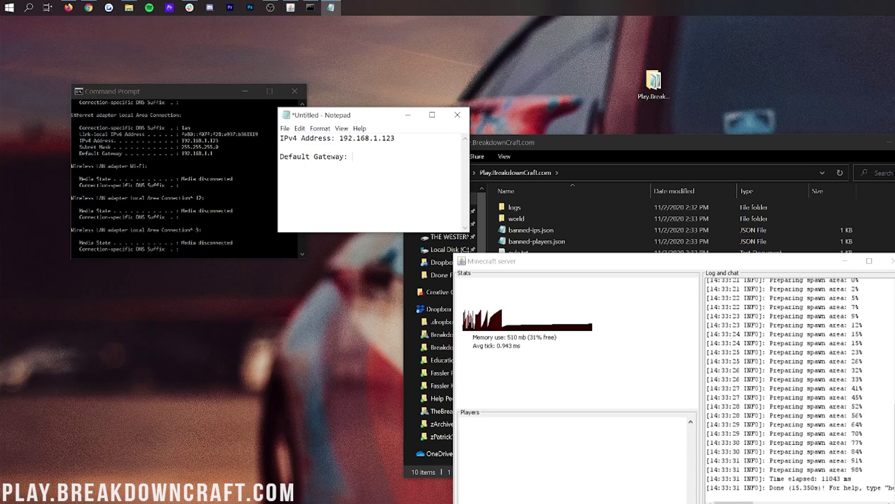
pyautogui.write('192.')
pyautogui.write('168.1.1')
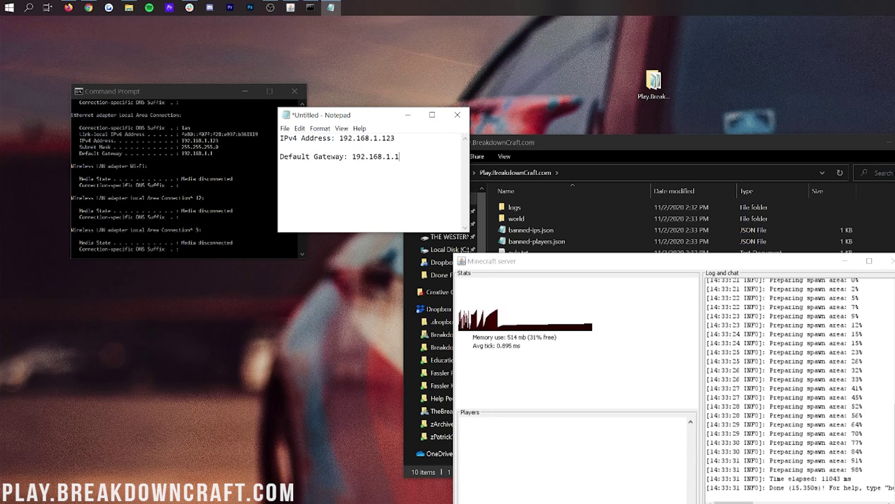
# Close the Command Prompt and move the Notepad and Minecraft server windows apart
pyautogui.click(180, 167)
pyautogui.click(295, 91)
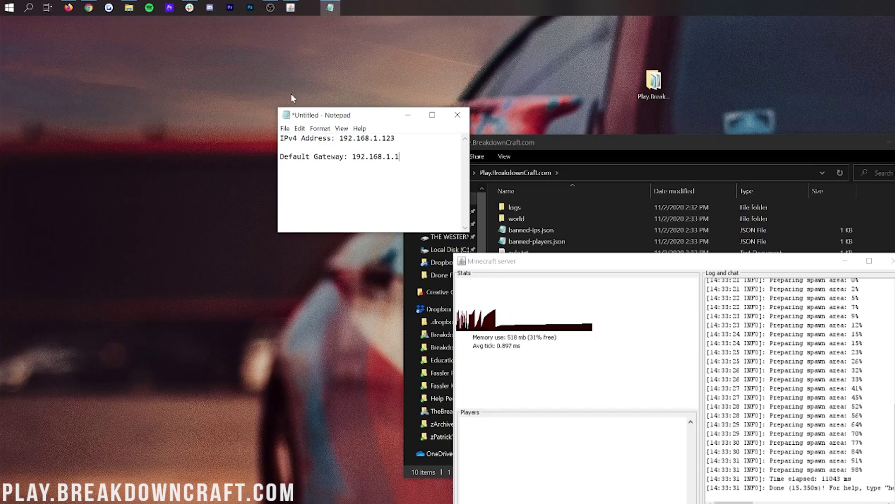
pyautogui.moveTo(327, 117); pyautogui.dragTo(100, 120)
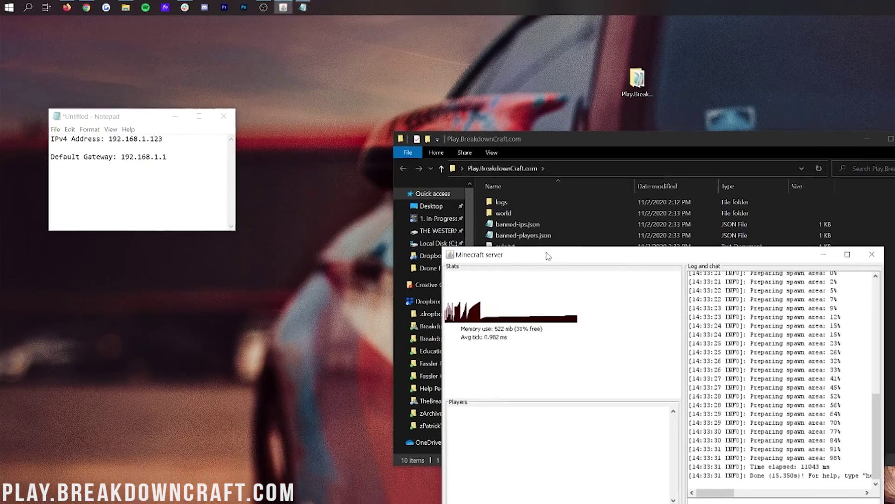
pyautogui.moveTo(561, 262); pyautogui.dragTo(894, 145)
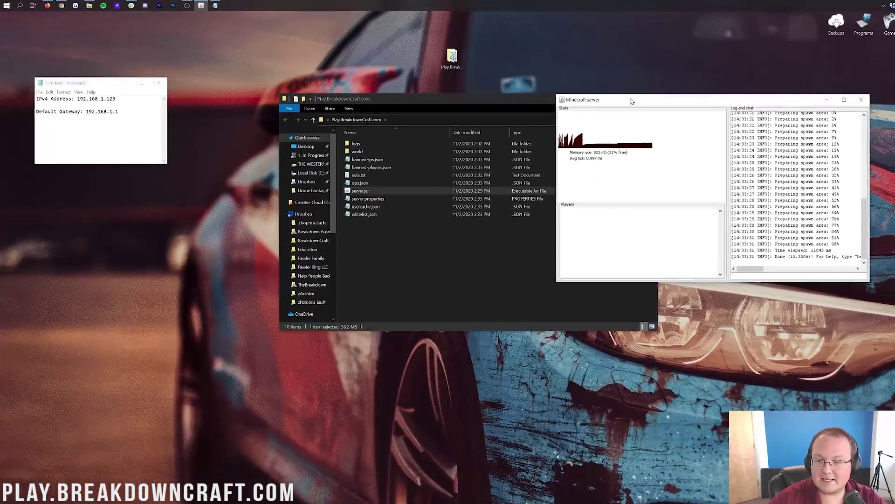
# Search for minecraft, open the Minecraft Launcher to start the game, and place the Notepad note beneath the server window
pyautogui.press('super')
pyautogui.write('minecraft')
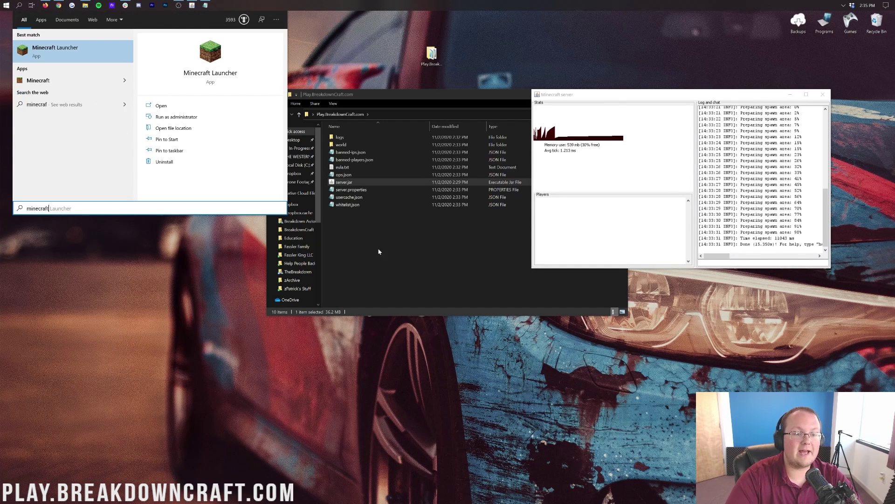
pyautogui.press('Return')
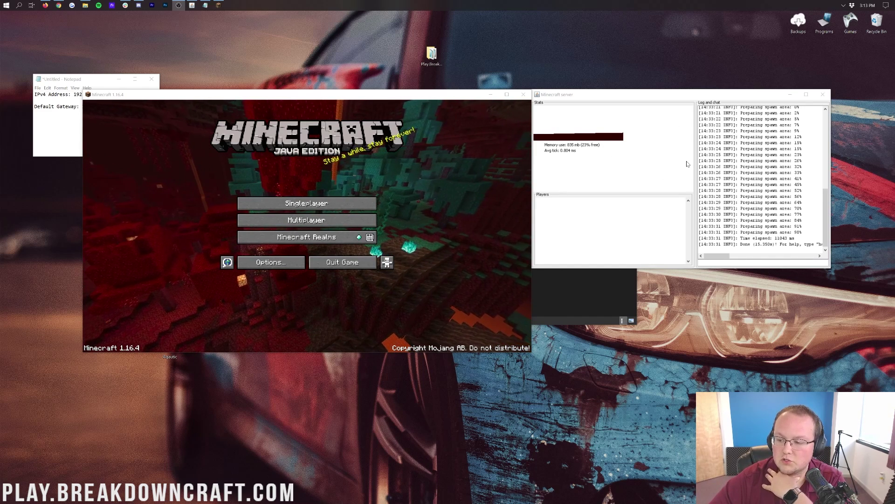
pyautogui.moveTo(45, 82); pyautogui.dragTo(543, 274)
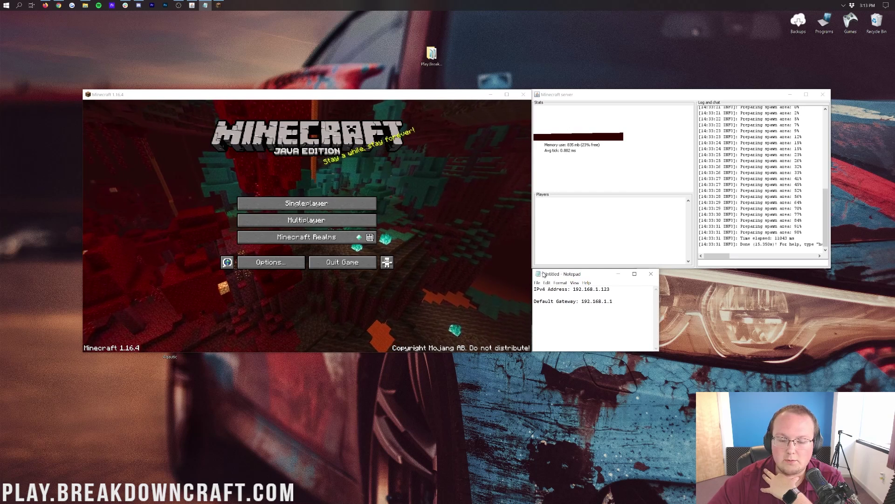
# Join the server in Minecraft multiplayer through a direct connection to 192.168.1.123, copied from the note
pyautogui.click(320, 229)
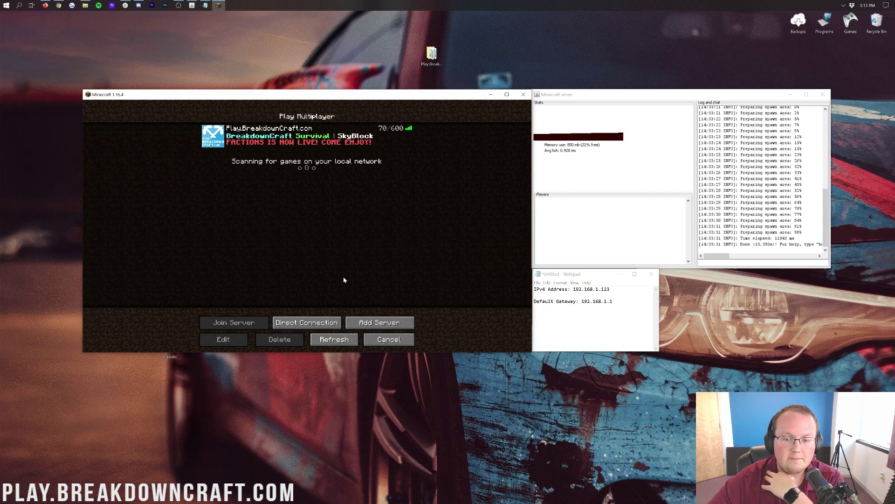
pyautogui.click(307, 322)
pyautogui.click(658, 313)
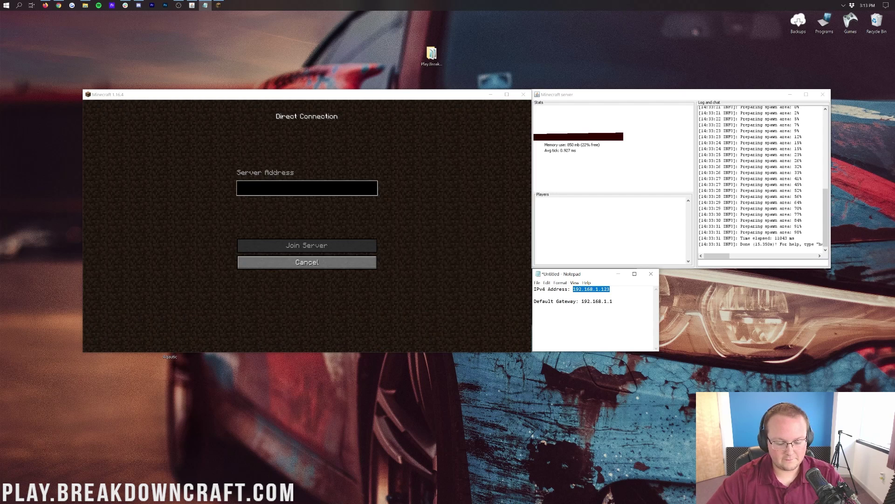
pyautogui.click(326, 210)
pyautogui.write('192.168.1.123')
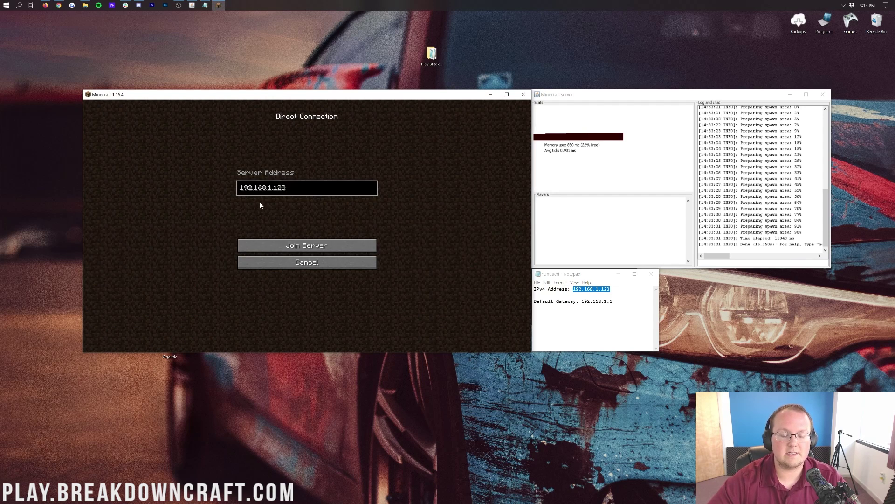
pyautogui.click(289, 242)
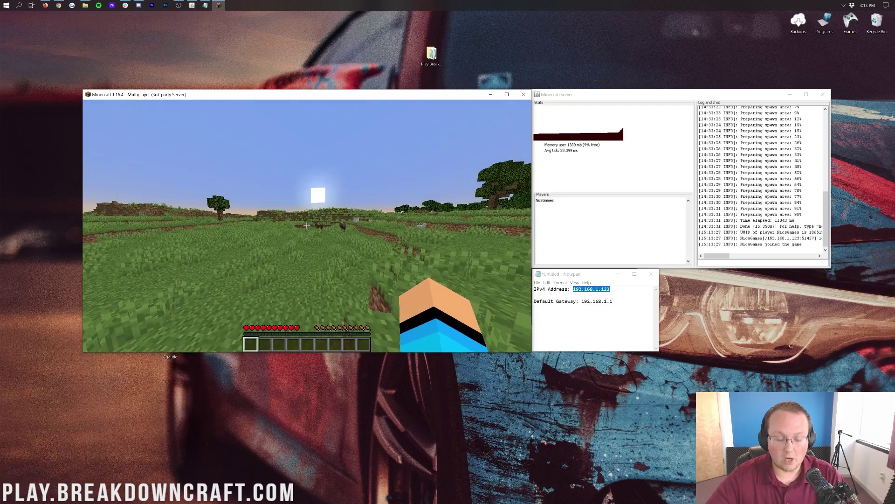
# Walk around the multiplayer world to test that the server is playable
pyautogui.press('w')
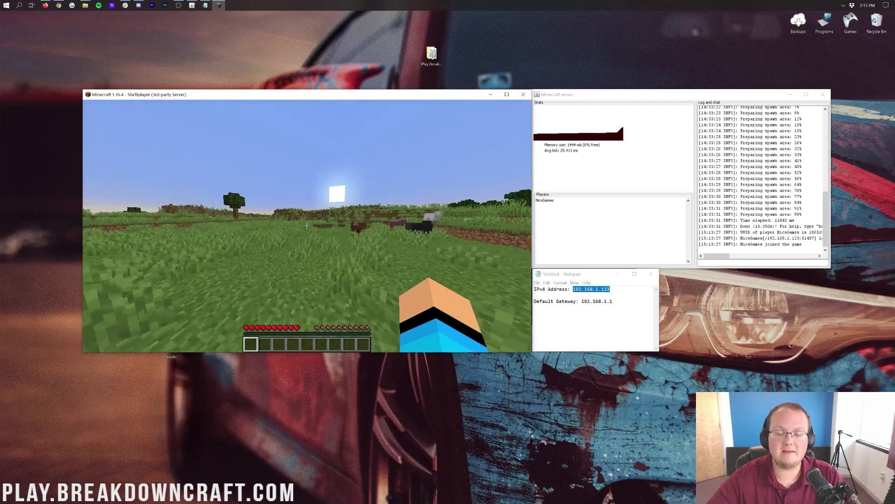
pyautogui.press('w')
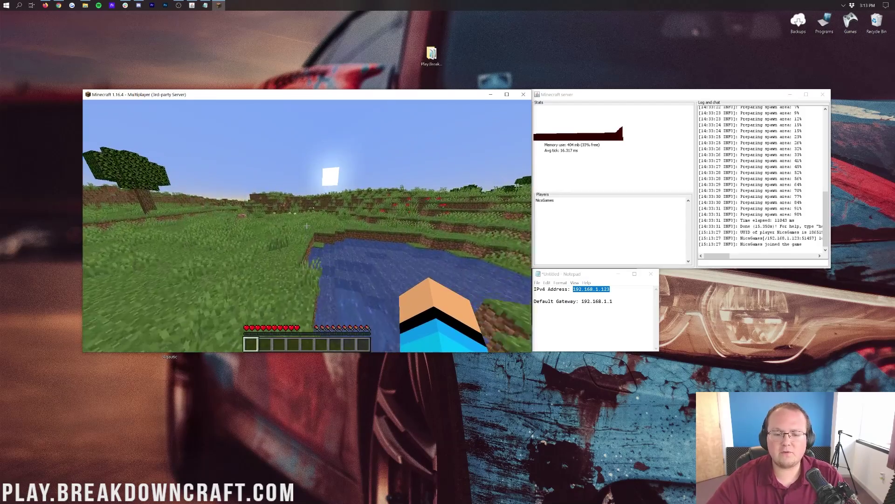
pyautogui.press('w')
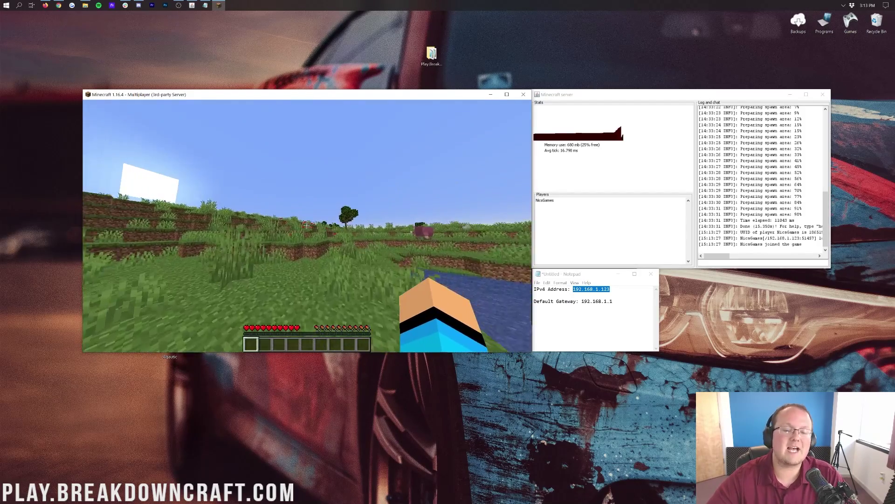
pyautogui.press('w')
pyautogui.press('w')
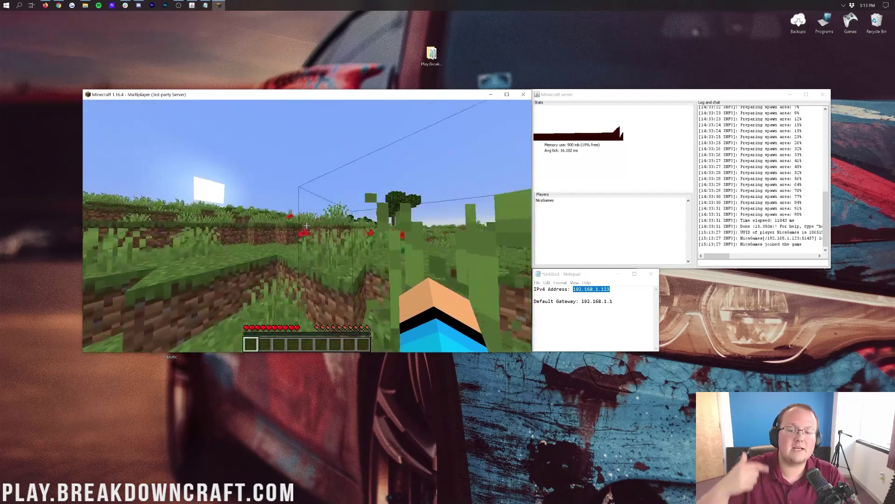
pyautogui.press('w')
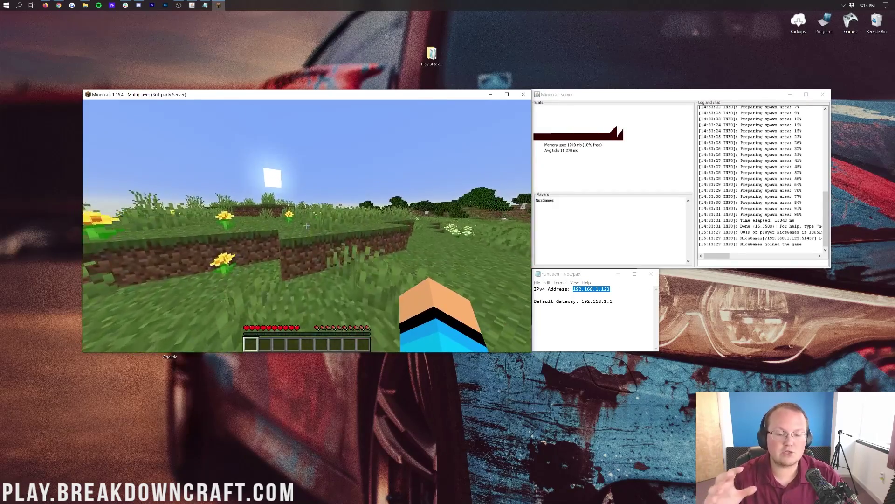
pyautogui.press('w')
pyautogui.press('w')
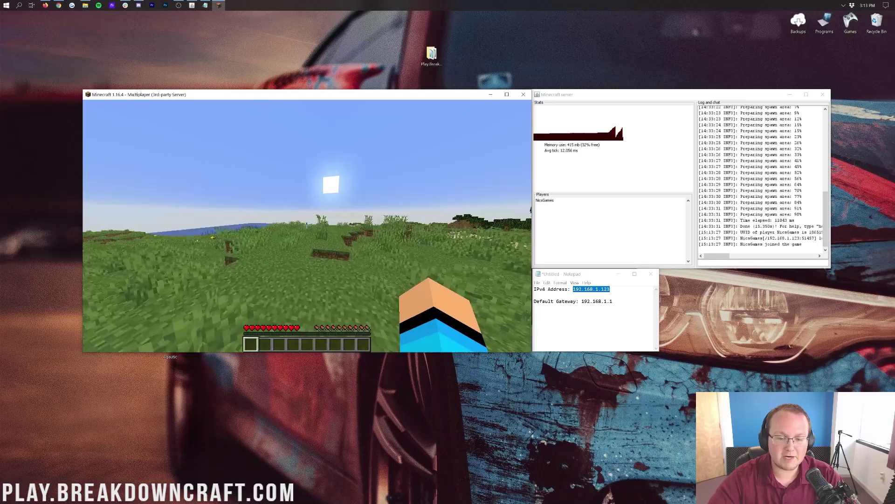
pyautogui.press('w')
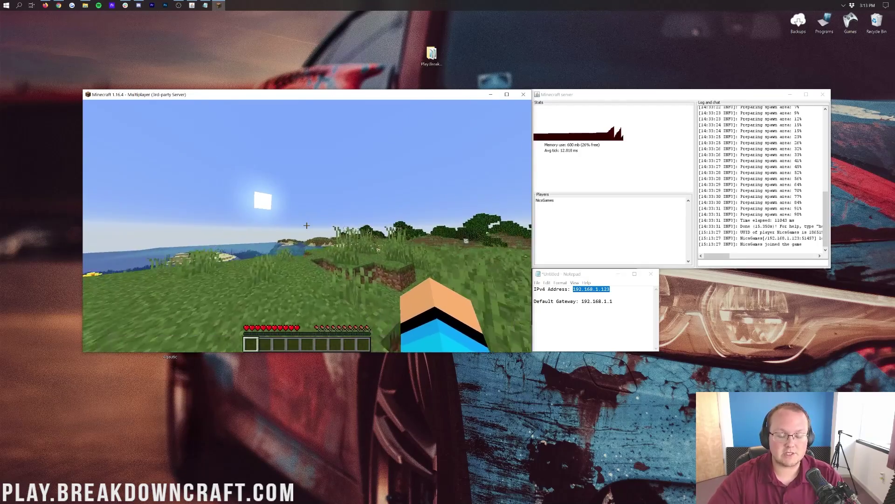
pyautogui.press('w')
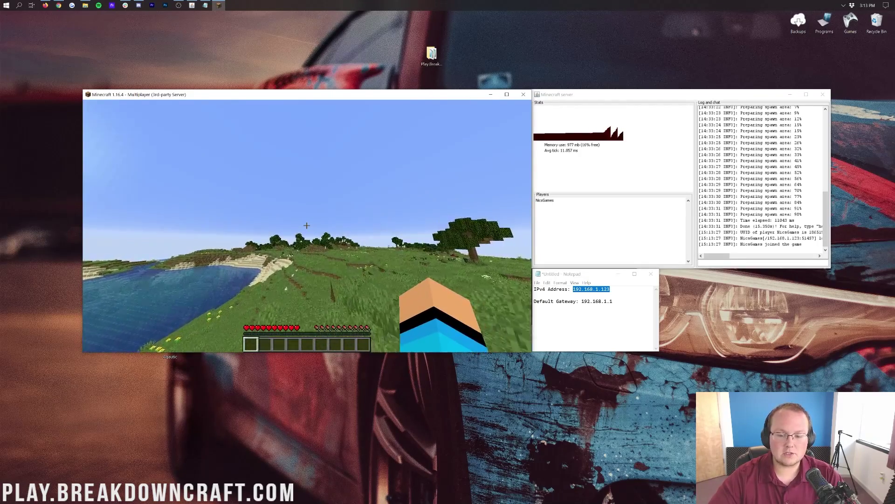
# Check the join entry in the server log, close the Minecraft game, and shut down the server with the stop command
pyautogui.press('t')
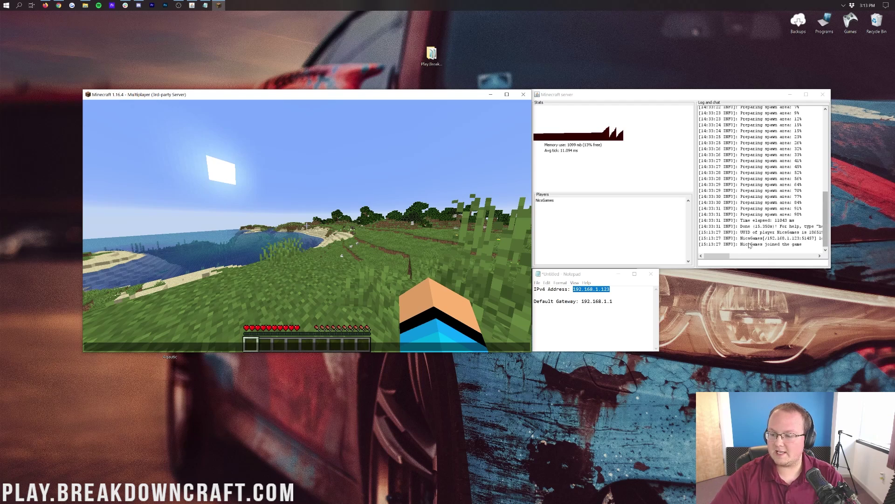
pyautogui.click(753, 242)
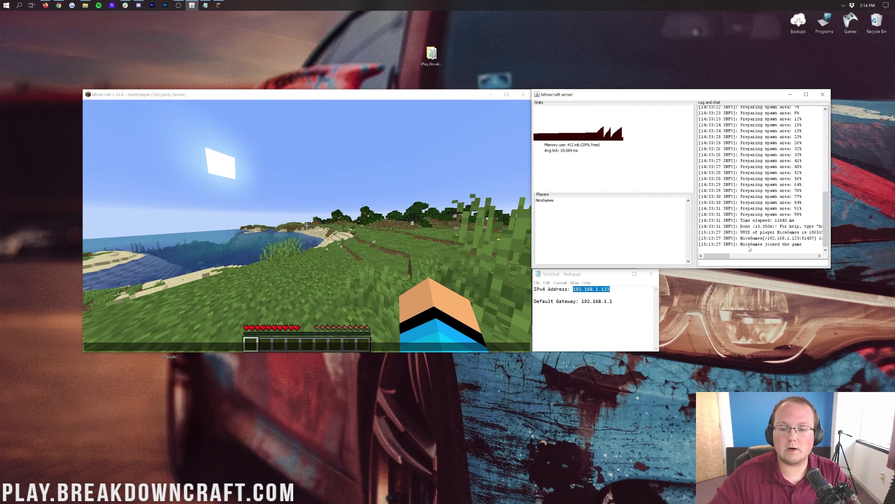
pyautogui.click(338, 250)
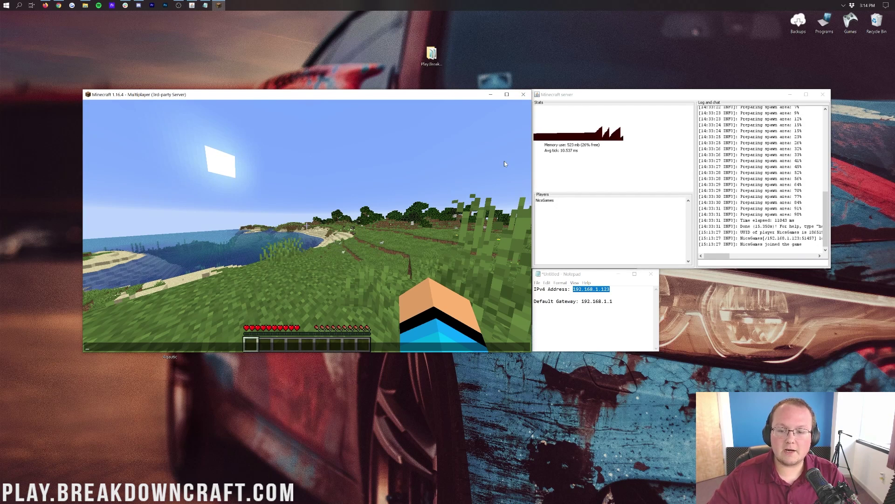
pyautogui.click(525, 95)
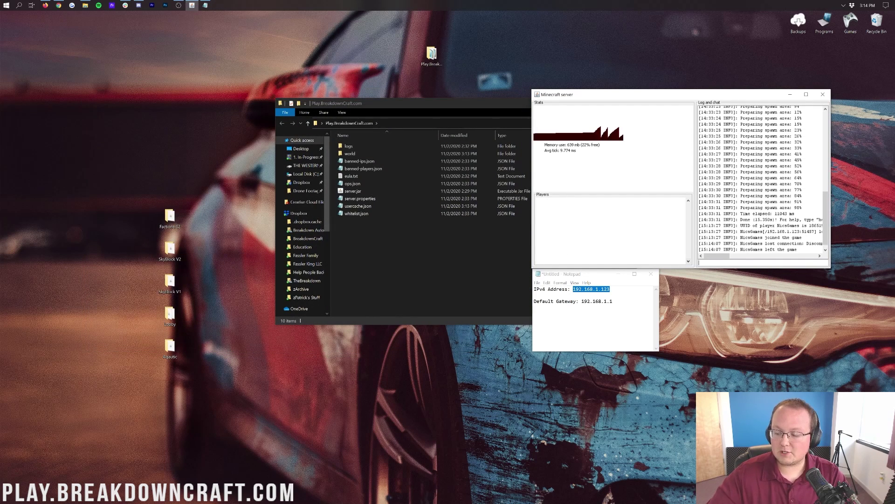
pyautogui.write('stop')
pyautogui.press('Return')
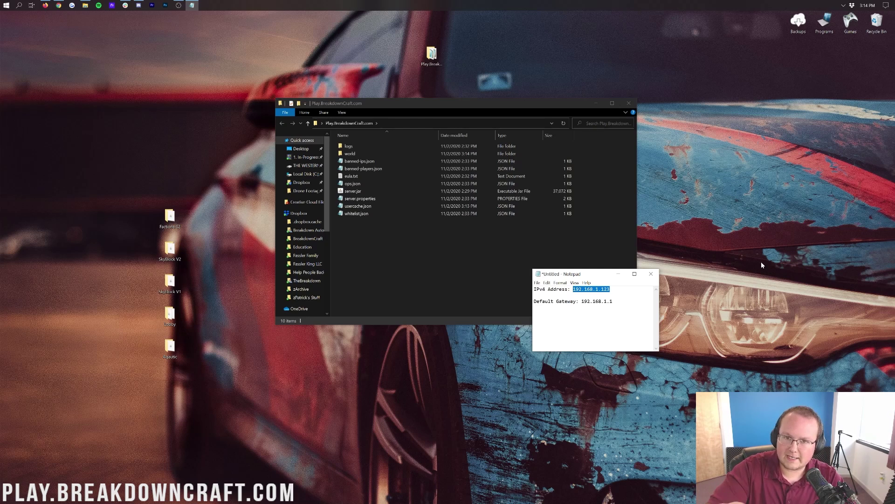
pyautogui.click(462, 258)
pyautogui.moveTo(186, 184); pyautogui.dragTo(171, 350)
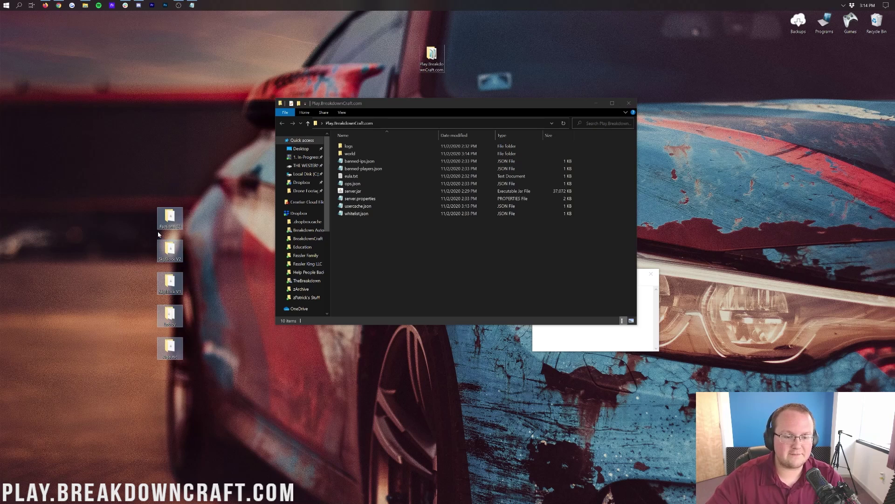
pyautogui.moveTo(746, 145); pyautogui.dragTo(798, 21)
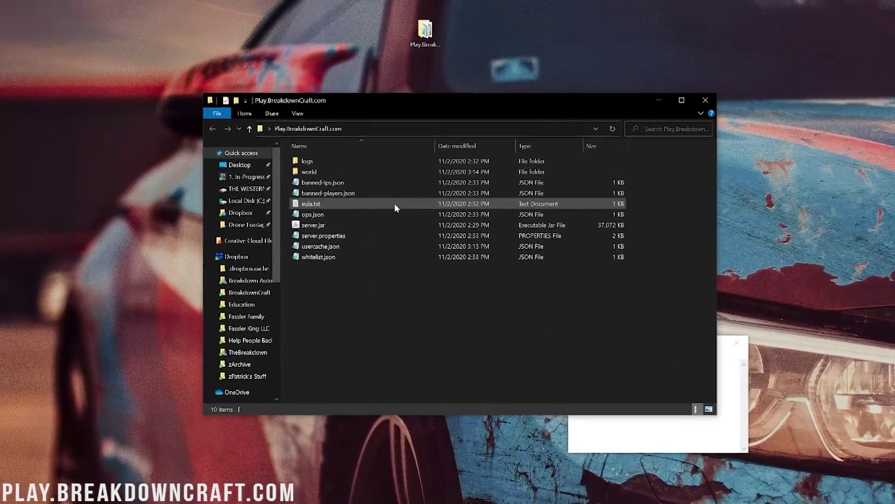
# Open server.properties from the server folder and locate the server-ip line
pyautogui.click(343, 239)
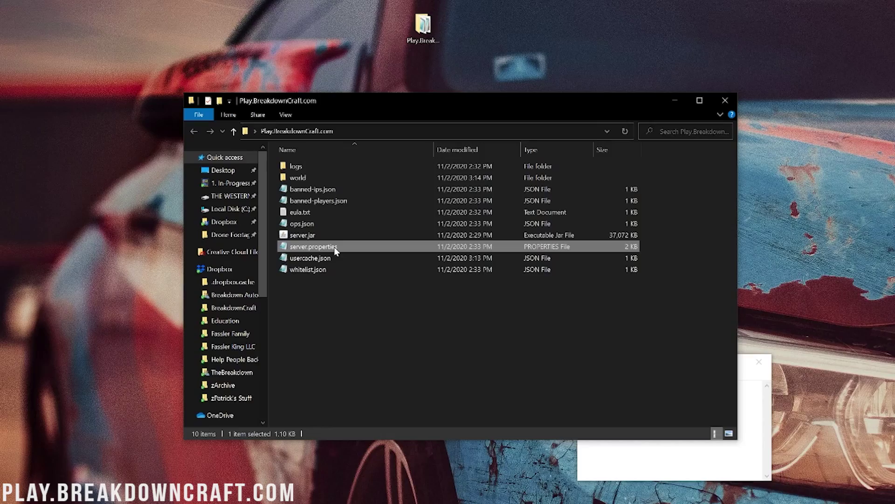
pyautogui.doubleClick(322, 247)
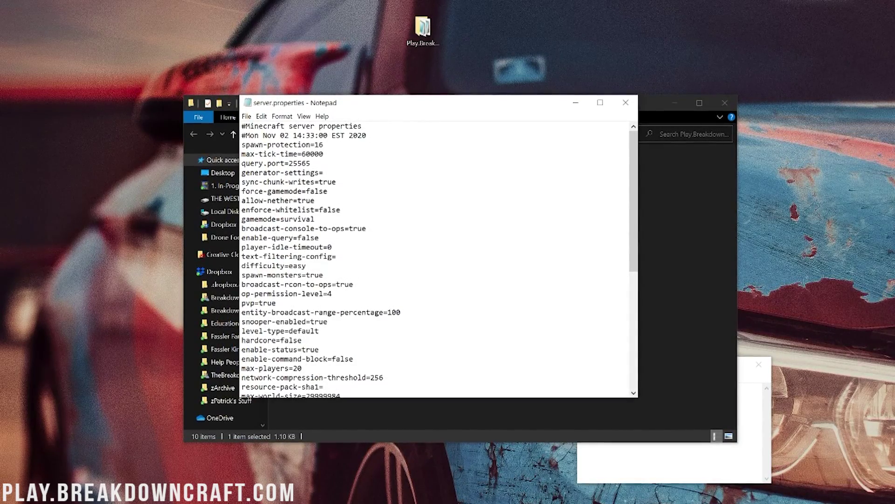
pyautogui.scroll(-7, 436, 259)
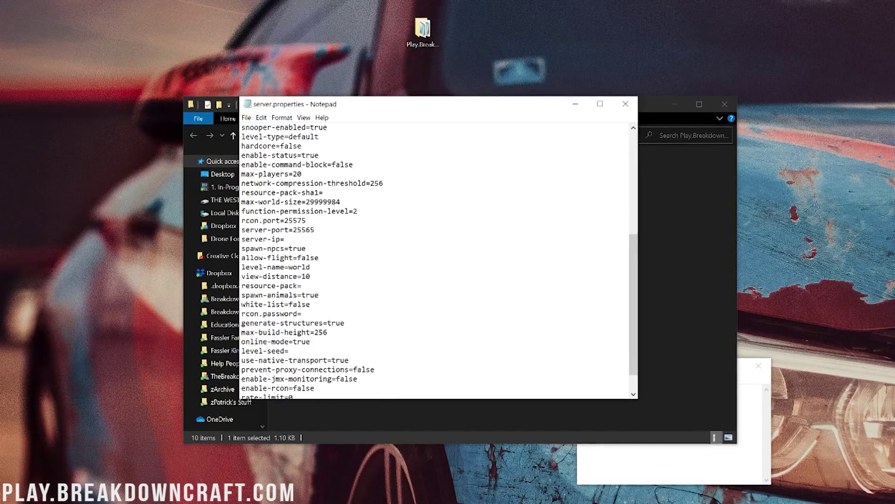
pyautogui.moveTo(305, 229); pyautogui.dragTo(270, 258)
pyautogui.click(269, 259)
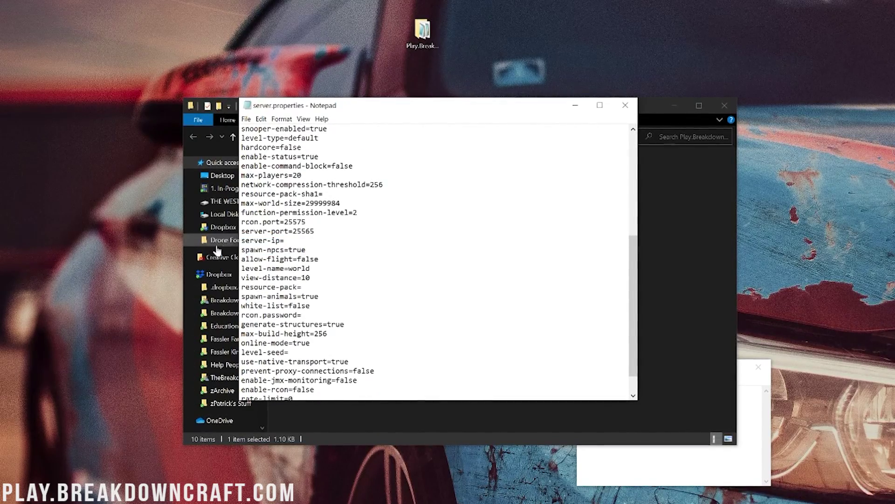
# Set server-ip in server.properties to 192.168.1.123, copied from the IPv4 address in the note
pyautogui.click(672, 466)
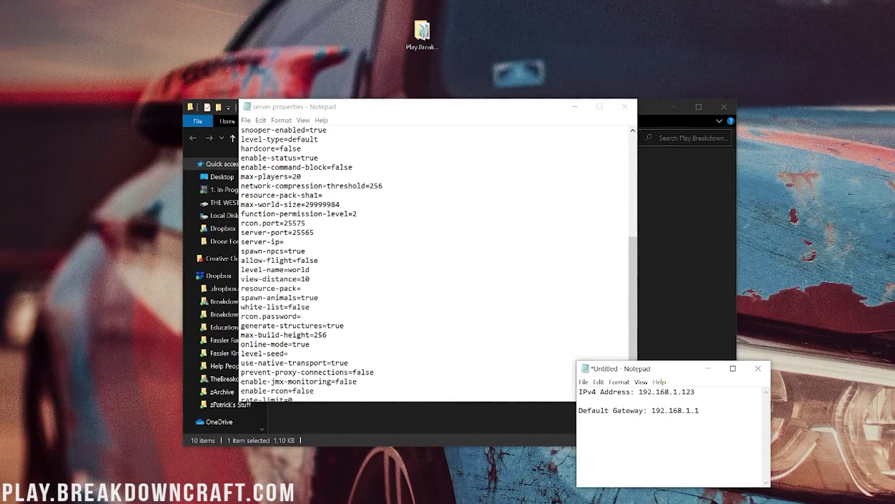
pyautogui.moveTo(639, 392); pyautogui.dragTo(695, 392)
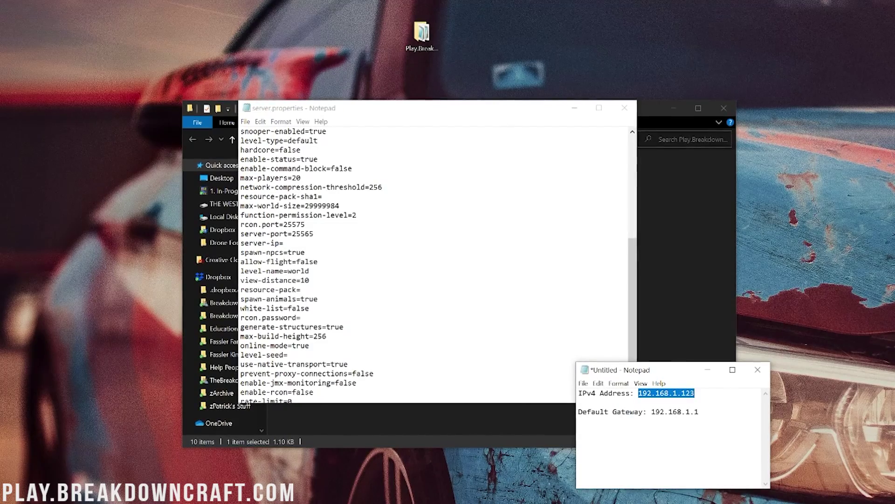
pyautogui.hotkey('ctrl', 'c')
pyautogui.click(284, 243)
pyautogui.hotkey('ctrl', 'v')
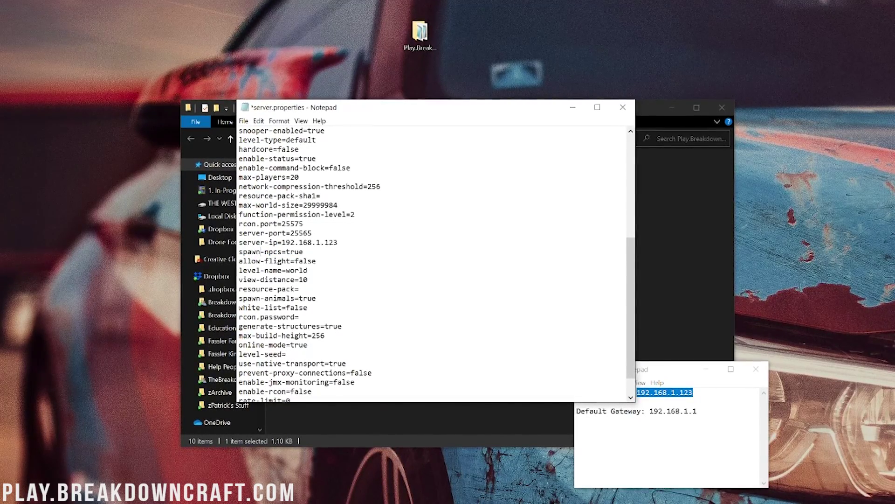
# Save and close server.properties, and put away the server folder window
pyautogui.click(243, 121)
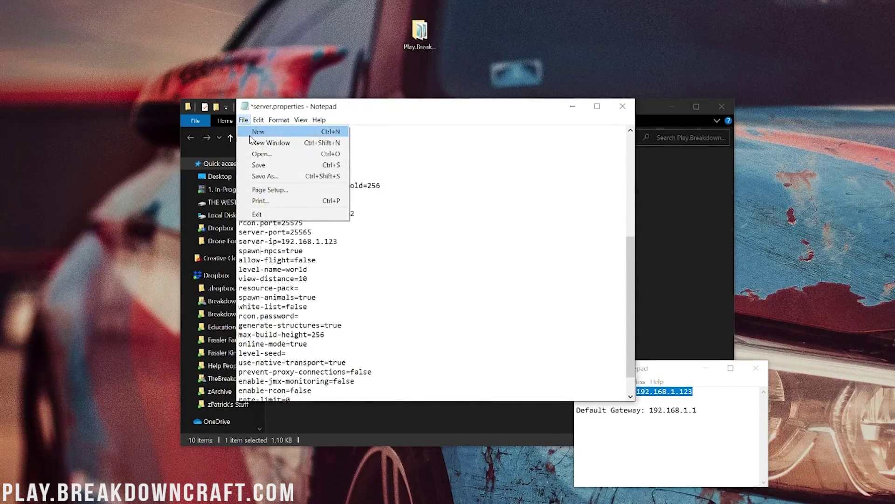
pyautogui.click(259, 166)
pyautogui.click(624, 107)
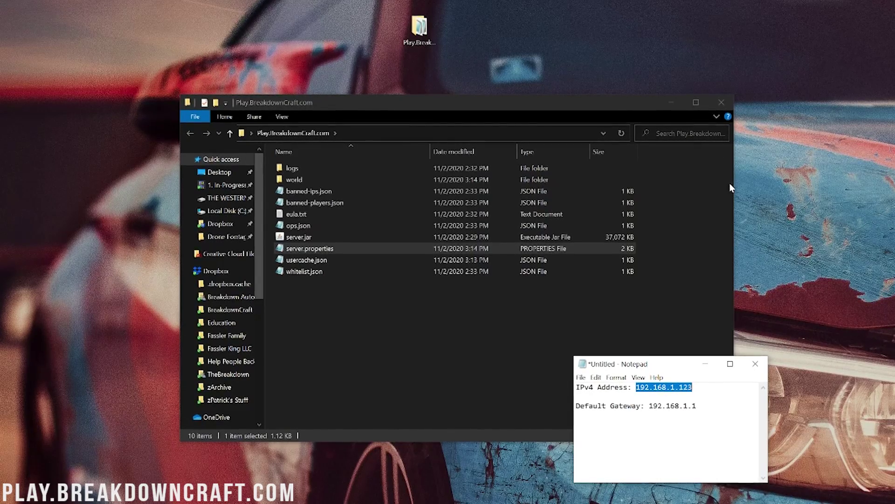
pyautogui.click(713, 103)
# Switch to Chrome, open the default gateway 192.168.1.1 copied from the note, and choose the Linksys Smart Wi-Fi account login
pyautogui.moveTo(659, 363); pyautogui.dragTo(3, 53)
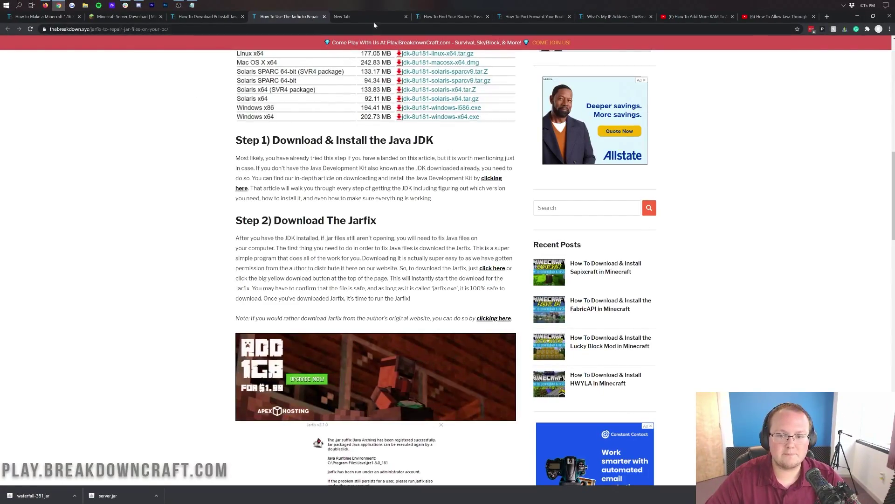
pyautogui.click(374, 19)
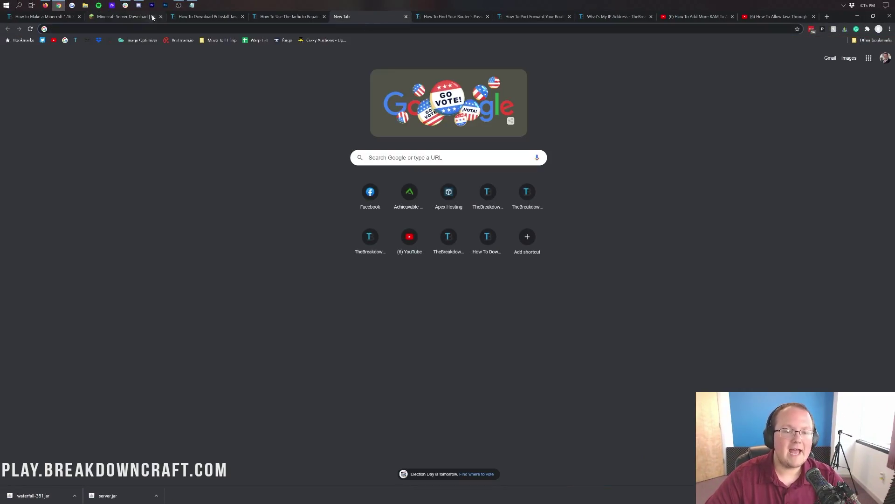
pyautogui.click(192, 5)
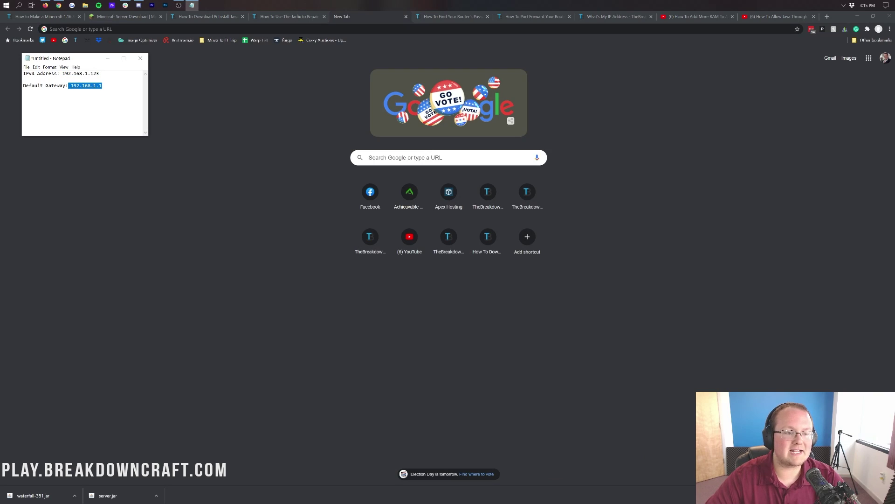
pyautogui.click(108, 29)
pyautogui.hotkey('ctrl', 'v')
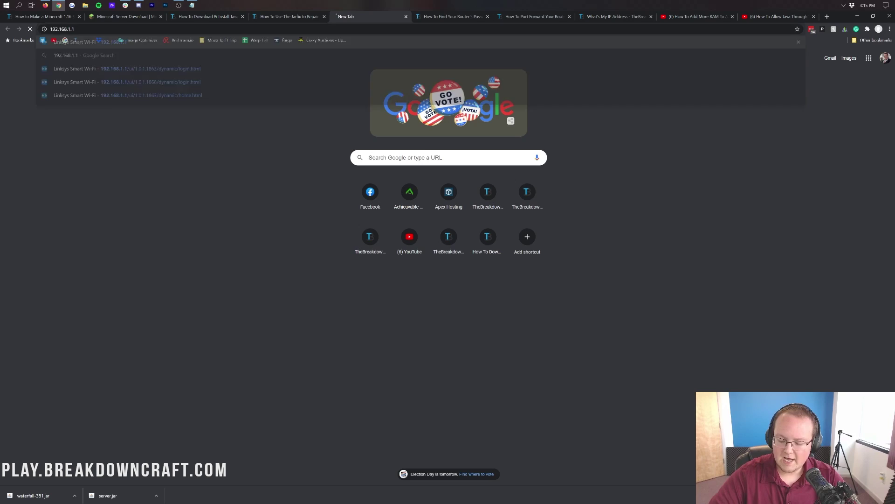
pyautogui.press('Return')
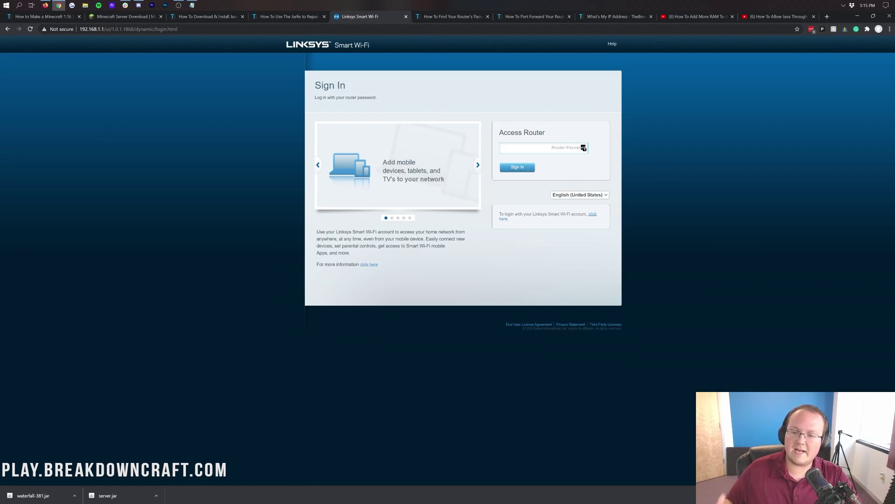
pyautogui.click(505, 219)
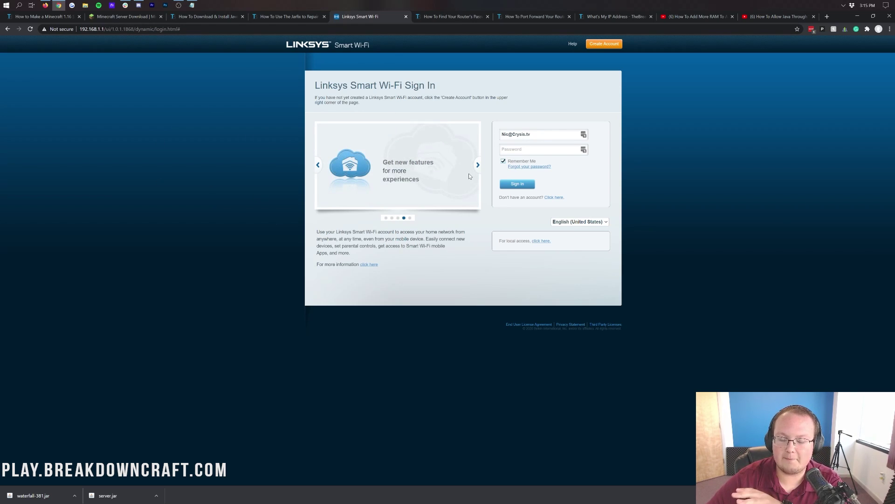
# Examine the methods in the article on finding a router's password, including the default username and password method
pyautogui.click(466, 18)
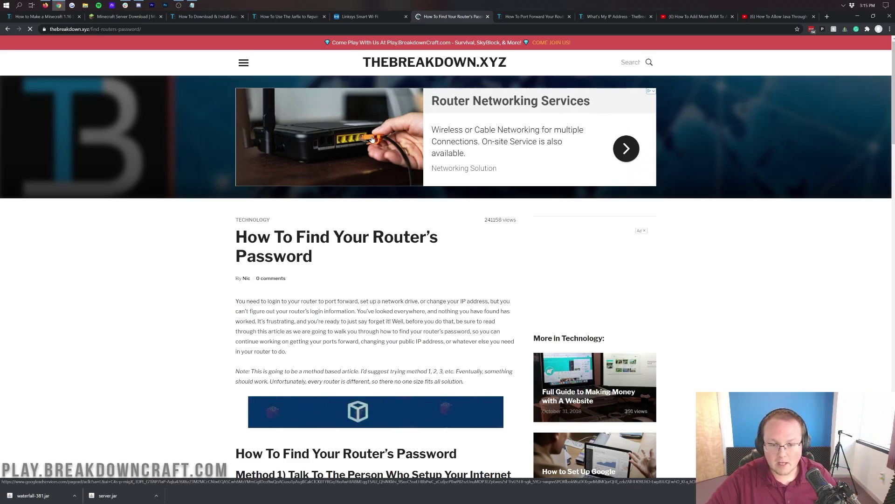
pyautogui.scroll(-4, 359, 121)
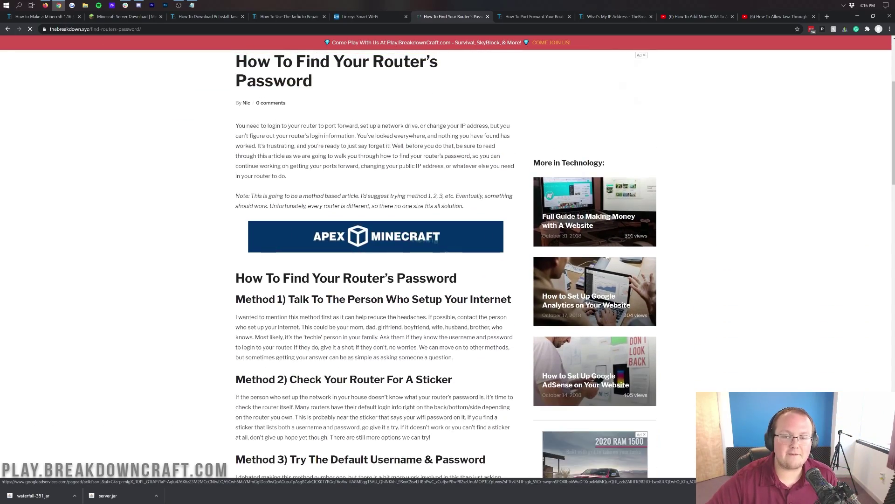
pyautogui.scroll(-8, 359, 136)
pyautogui.scroll(-3, 364, 152)
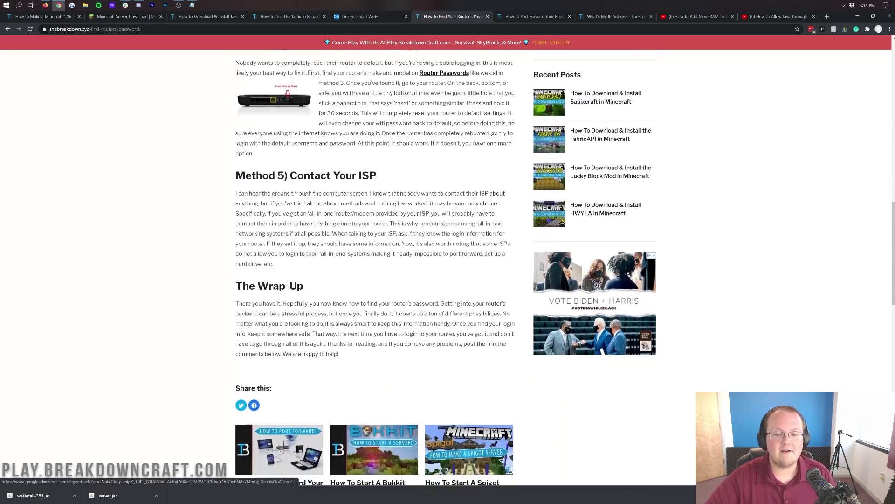
pyautogui.scroll(5, 364, 152)
pyautogui.scroll(3, 356, 219)
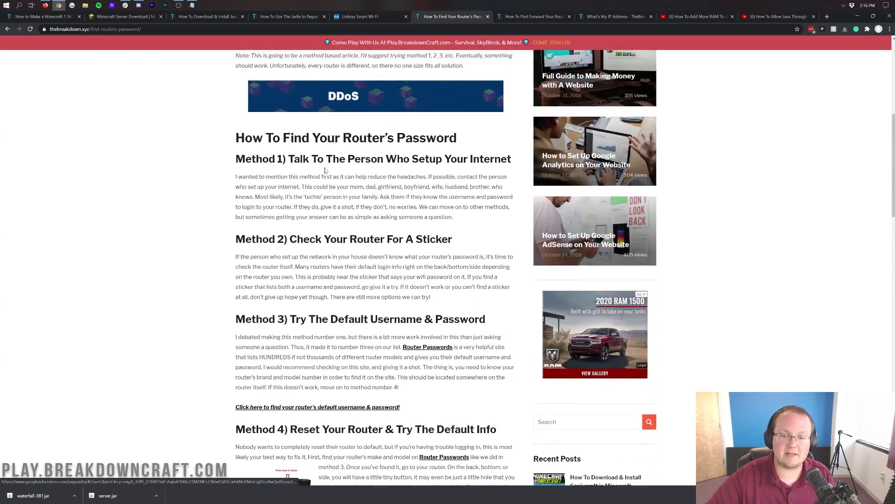
pyautogui.scroll(-6, 356, 219)
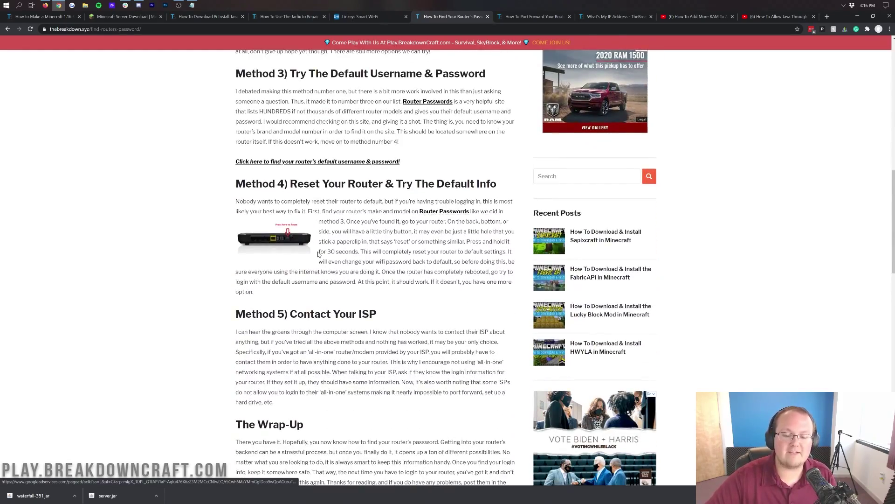
pyautogui.scroll(5, 319, 254)
pyautogui.scroll(-2, 318, 254)
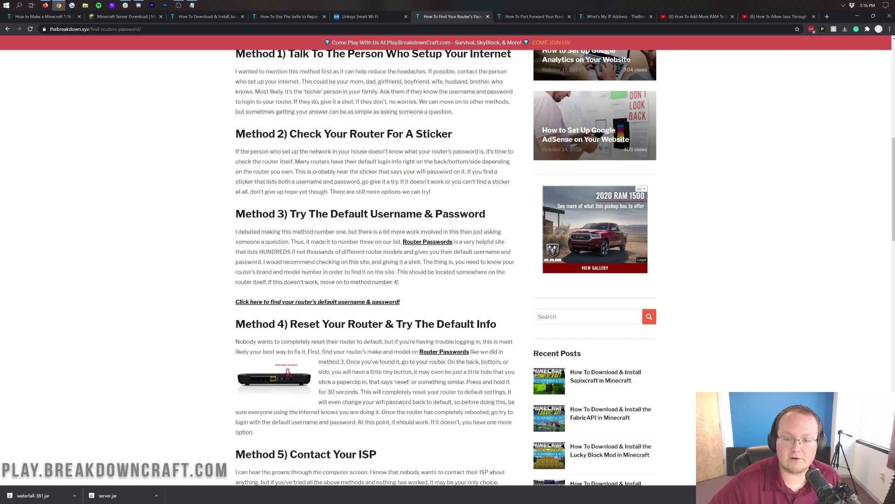
pyautogui.moveTo(486, 214); pyautogui.dragTo(228, 216)
pyautogui.click(225, 215)
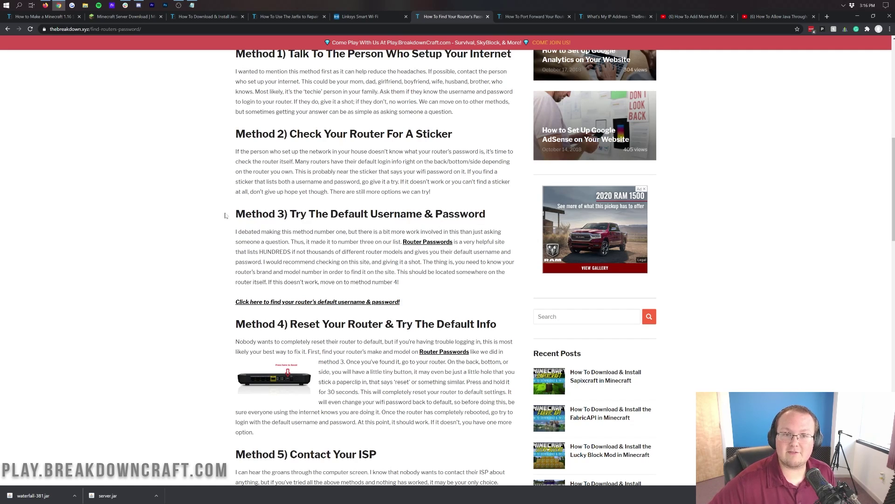
pyautogui.scroll(5, 375, 234)
# Sign in to the Linksys router, filling the account e-mail and password from the saved Linksys entry in LastPass
pyautogui.click(351, 18)
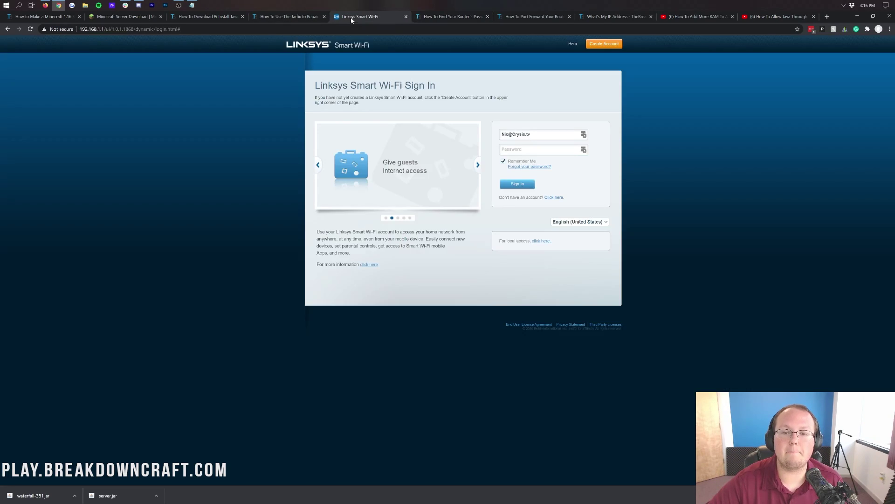
pyautogui.click(584, 135)
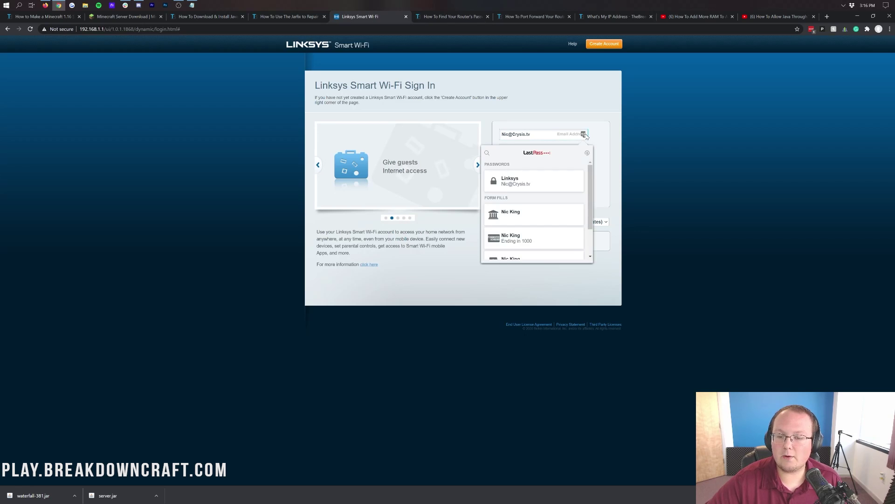
pyautogui.click(521, 181)
pyautogui.click(518, 184)
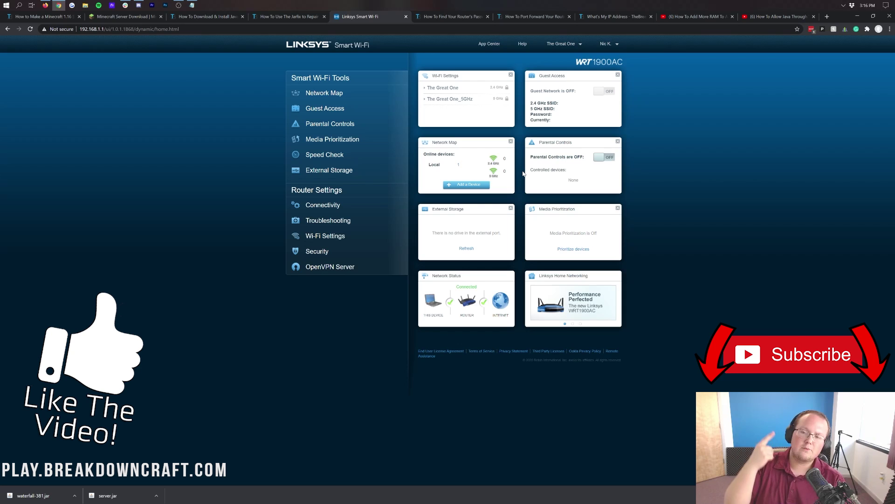
# Open the article on how to port forward a router
pyautogui.click(535, 17)
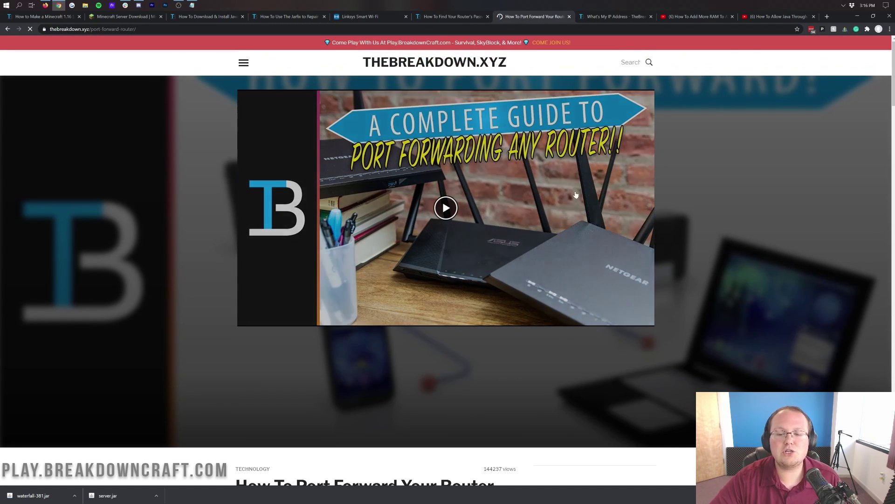